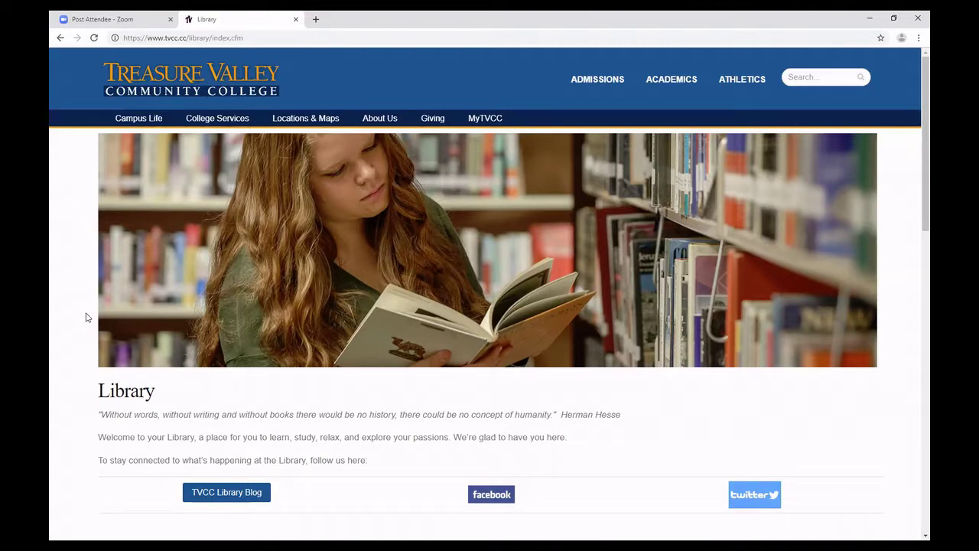
Scroll down the TVCC Library home page to the enCompass search box.
scroll(188, 308, down, 6)
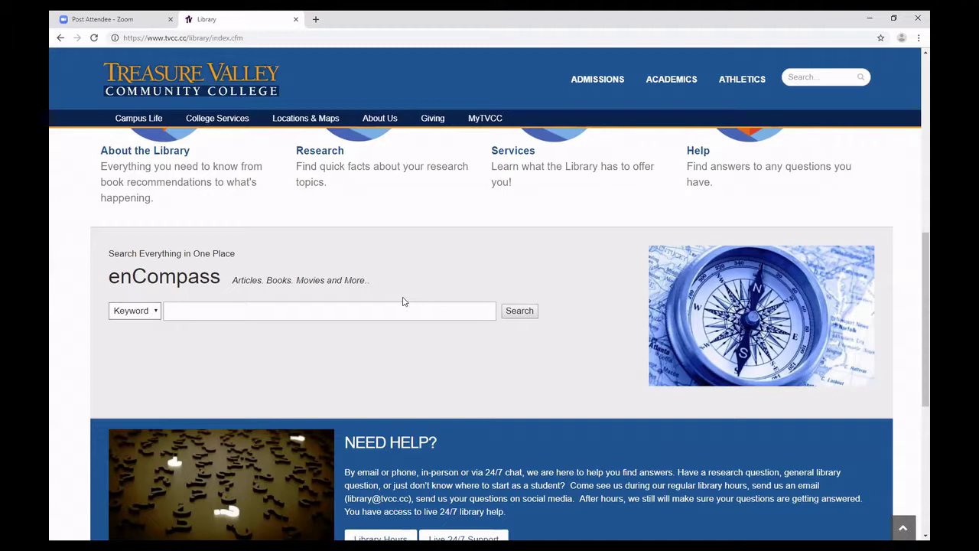
Run an enCompass keyword search for 'criminal justice'.
click(404, 312)
text(")
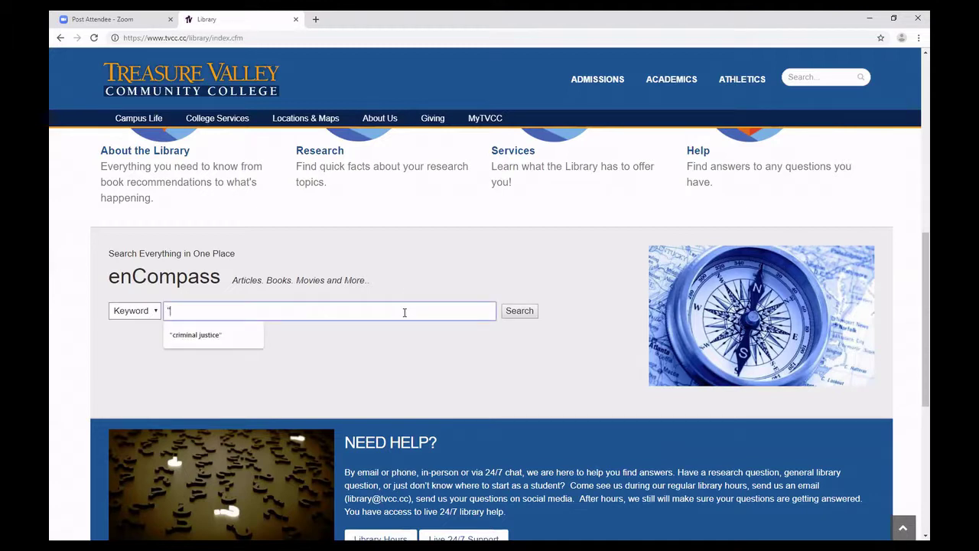
text(criminal; just)
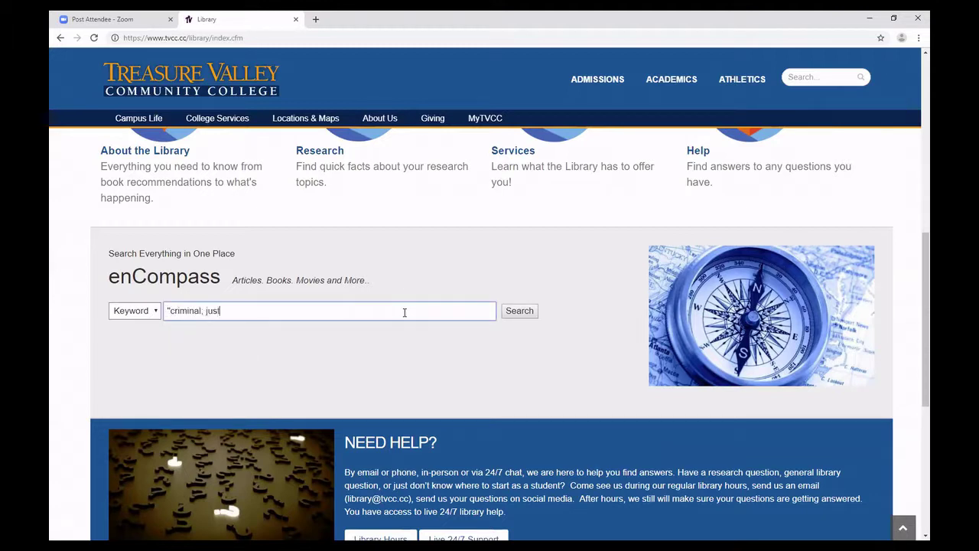
key(BackSpace)
key(BackSpace)
key(BackSpace)
key(BackSpace)
key(BackSpace)
text(justice")
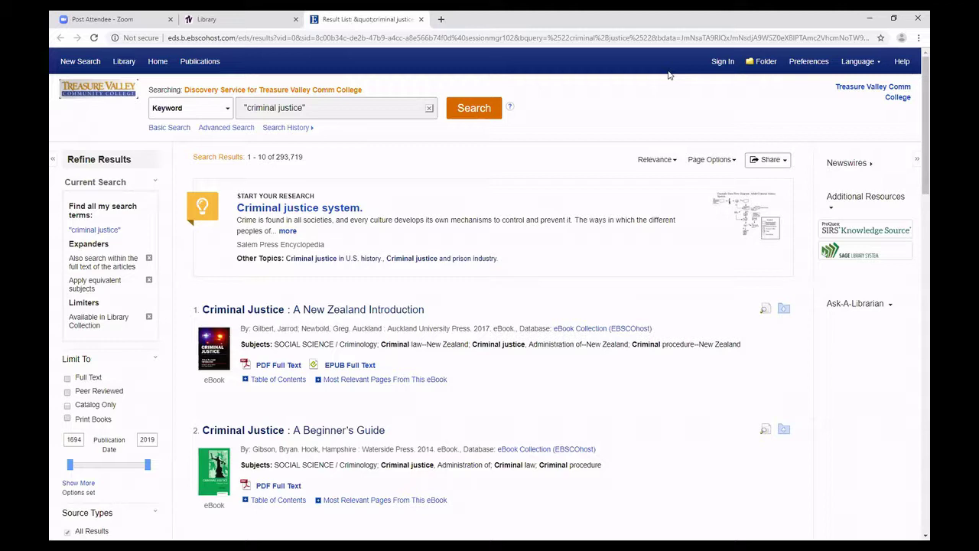
click(840, 63)
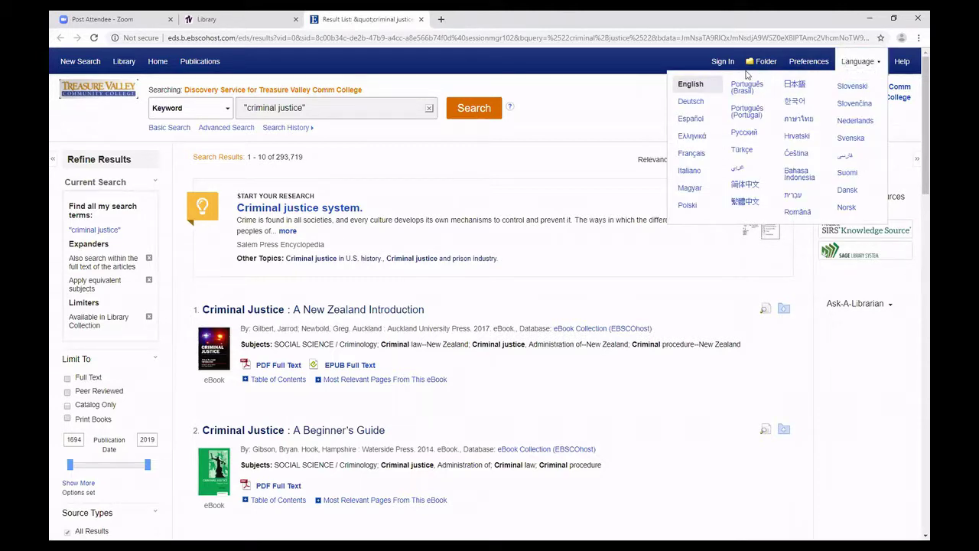
click(861, 61)
click(863, 60)
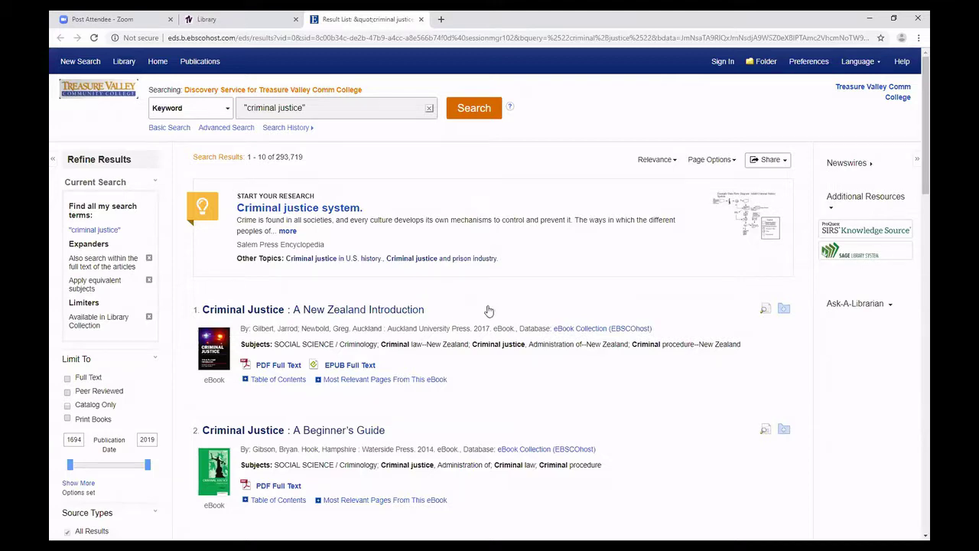
scroll(489, 310, down, 2)
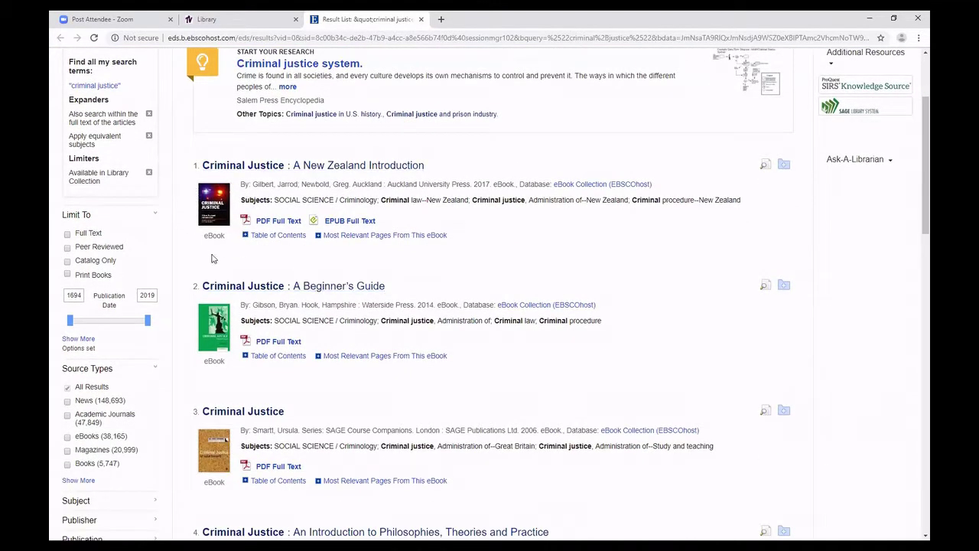
scroll(289, 228, down, 6)
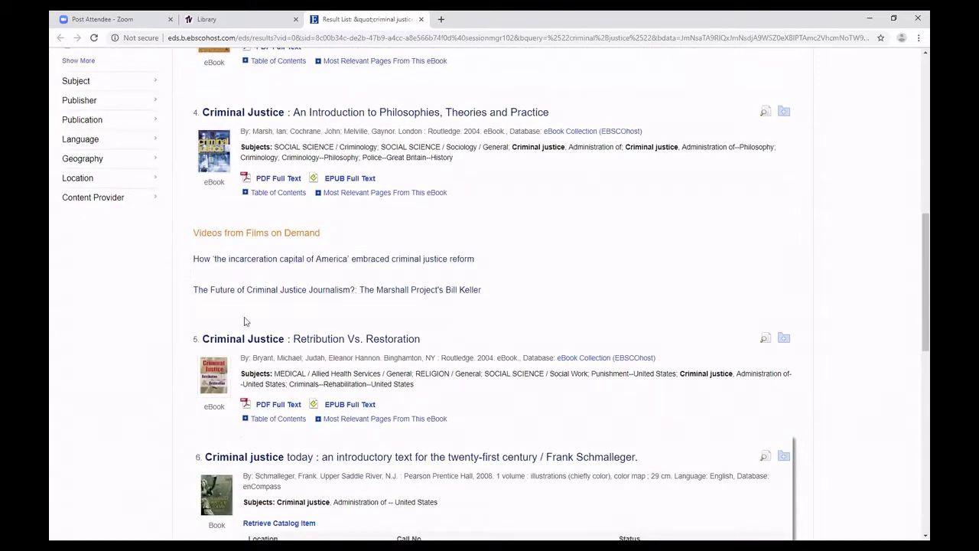
scroll(308, 277, down, 5)
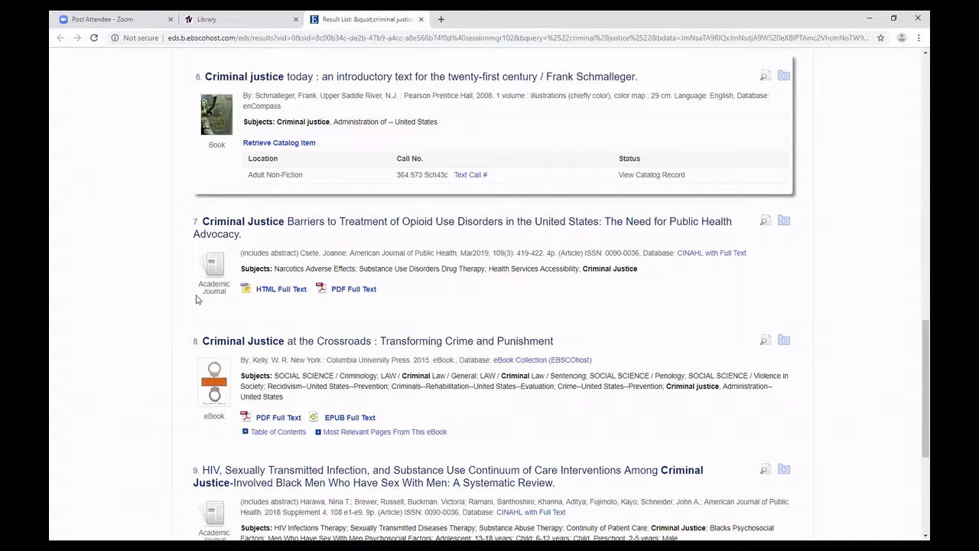
Open result 7, 'Criminal Justice Barriers to Treatment of Opioid Use Disorders in the United States.'.
click(329, 224)
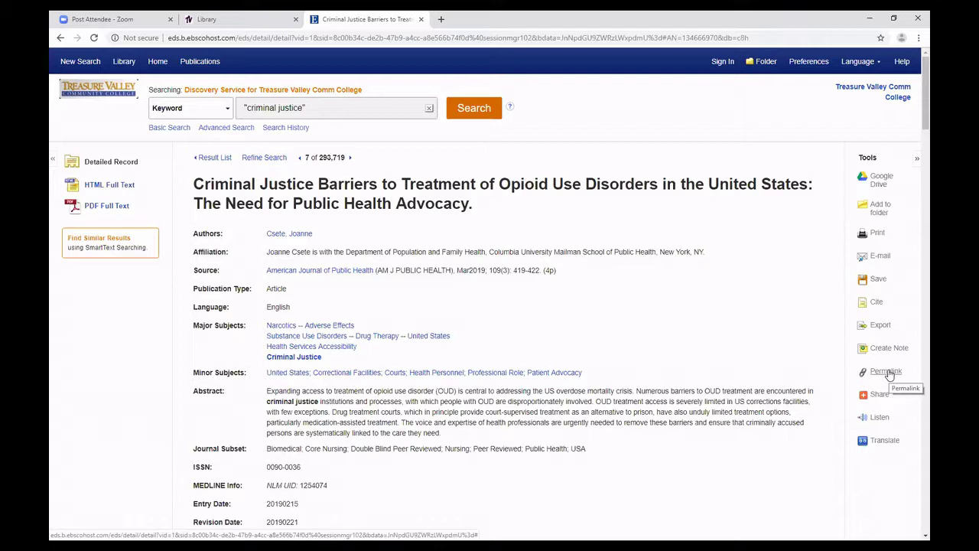
click(885, 420)
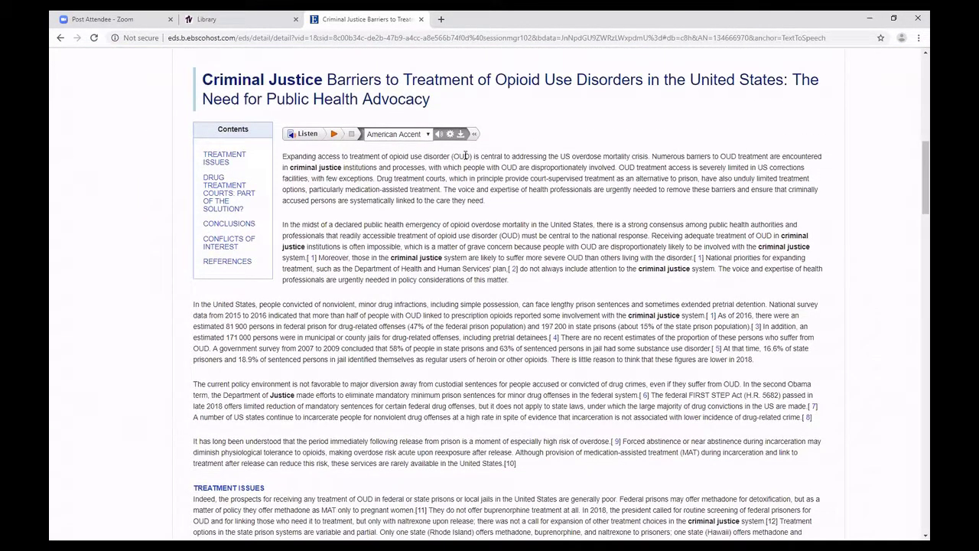
scroll(558, 208, up, 5)
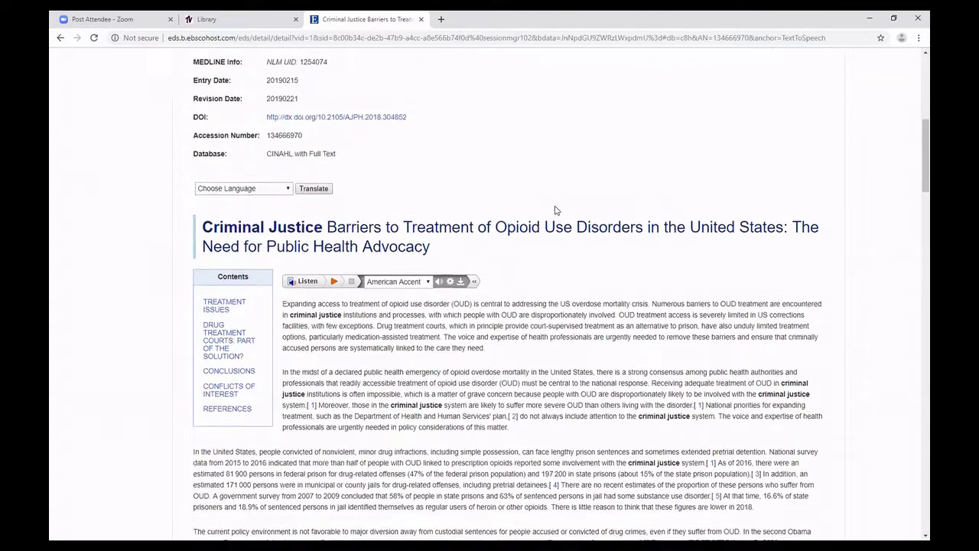
click(883, 223)
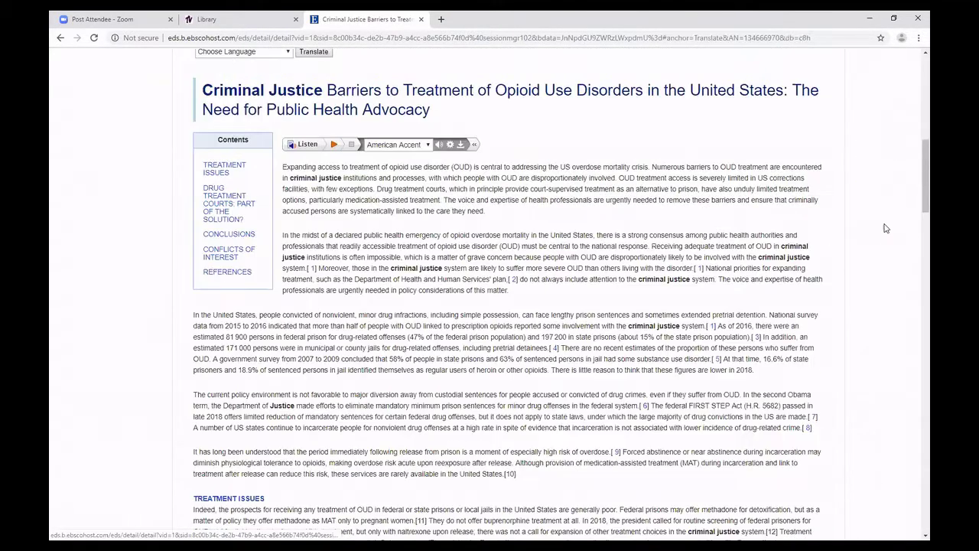
click(253, 143)
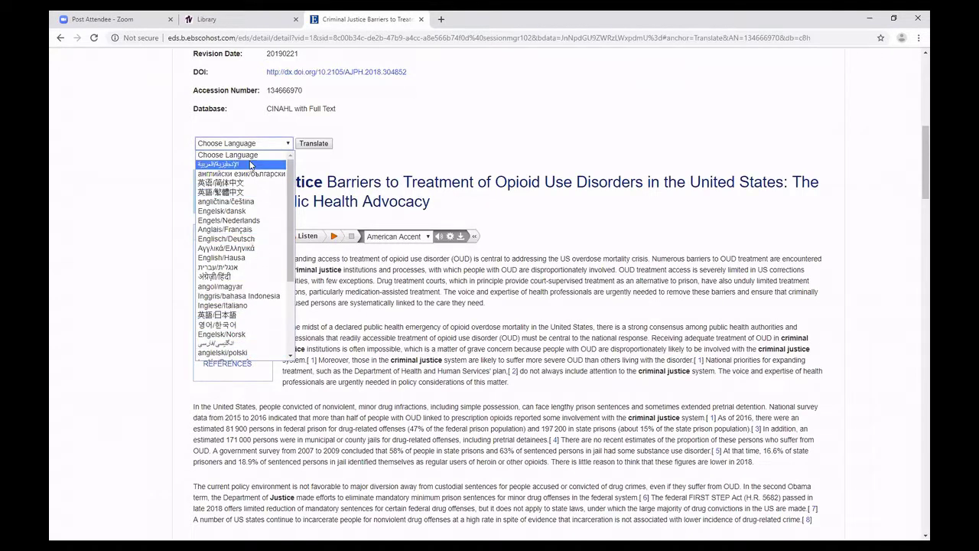
click(428, 156)
scroll(665, 314, up, 10)
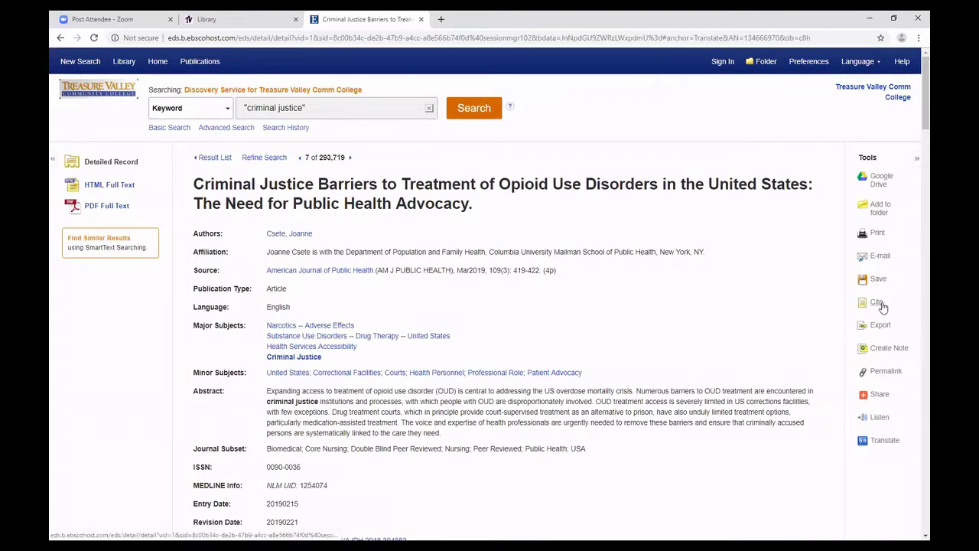
Show the article's citation formats and select the complete MLA citation text.
click(880, 305)
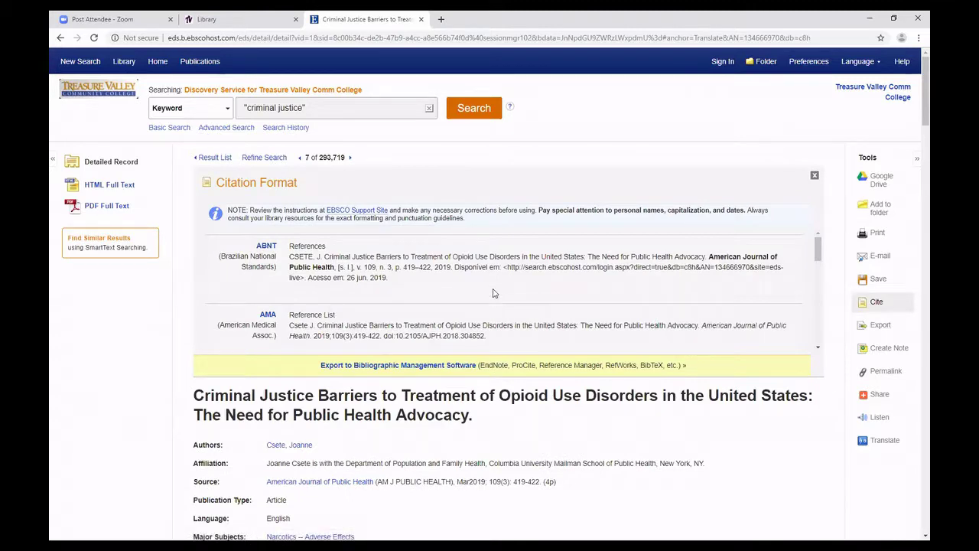
scroll(465, 269, down, 3)
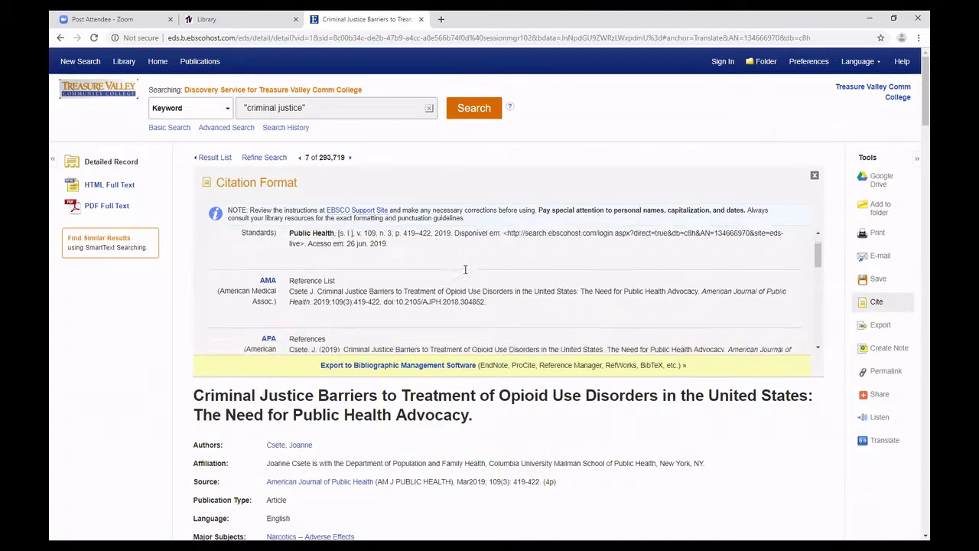
scroll(465, 270, up, 2)
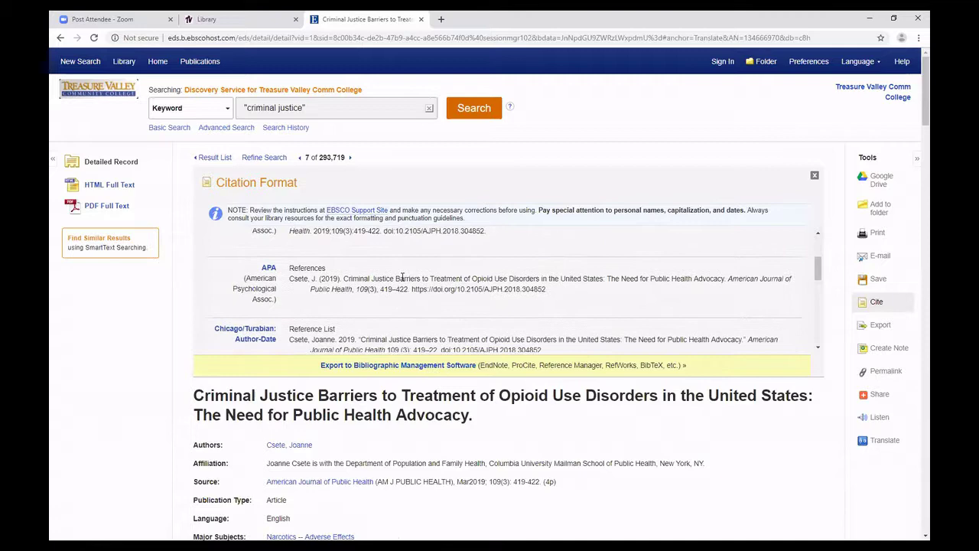
scroll(287, 297, down, 3)
scroll(345, 282, down, 3)
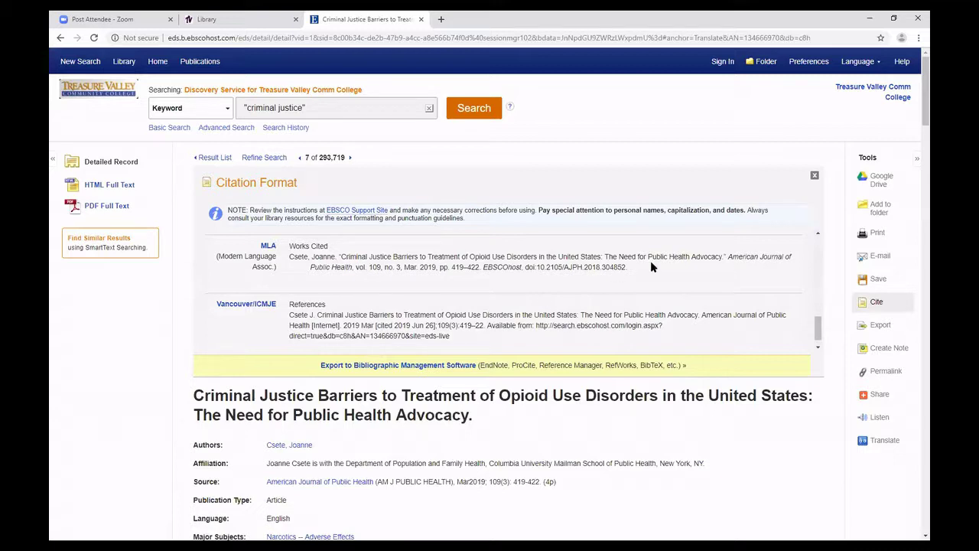
drag(628, 267, 313, 263)
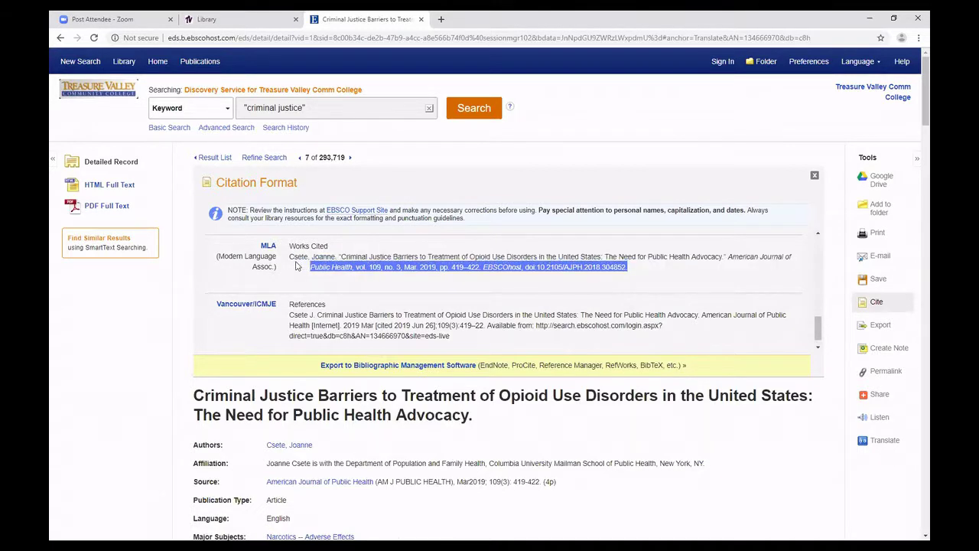
drag(297, 266, 290, 259)
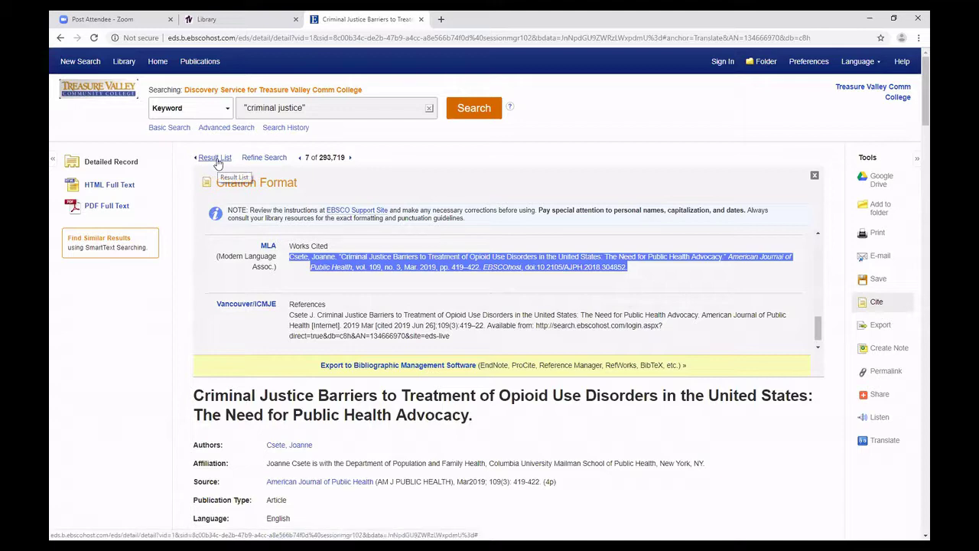
Return to the 'criminal justice' results and limit them to Full Text items.
click(221, 160)
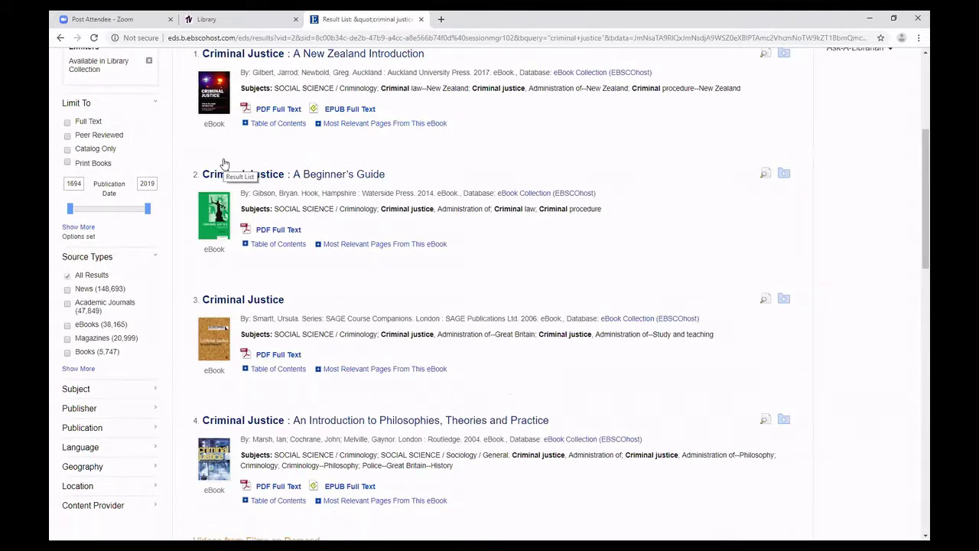
scroll(176, 176, up, 4)
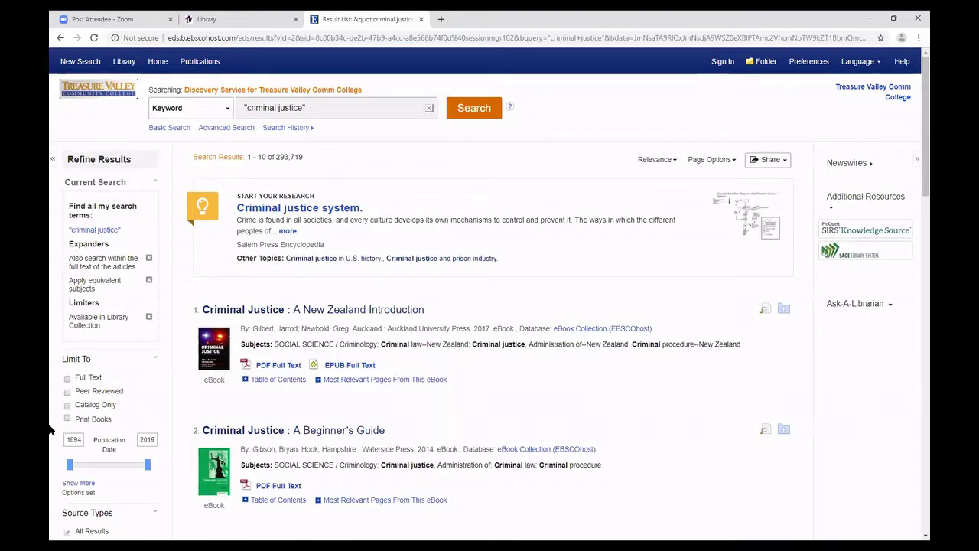
scroll(50, 429, down, 2)
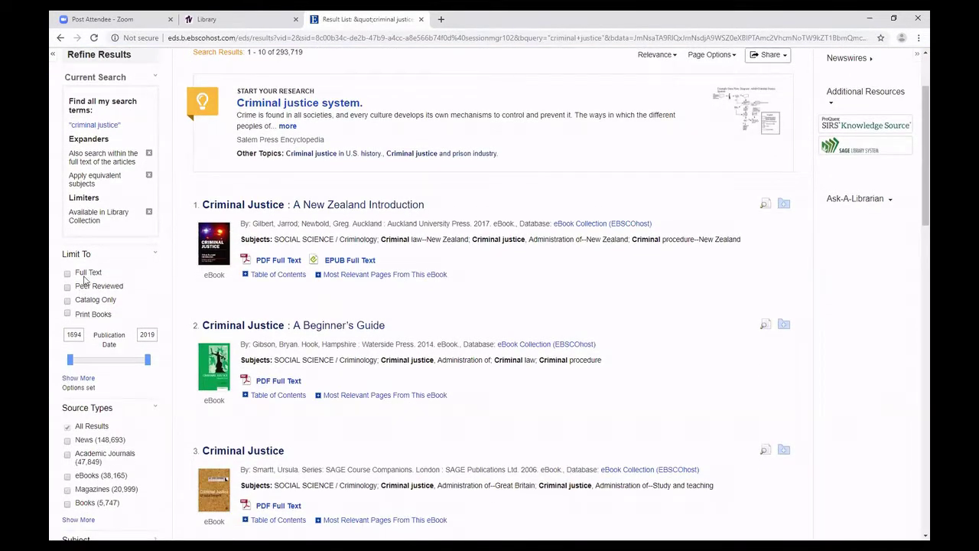
click(67, 273)
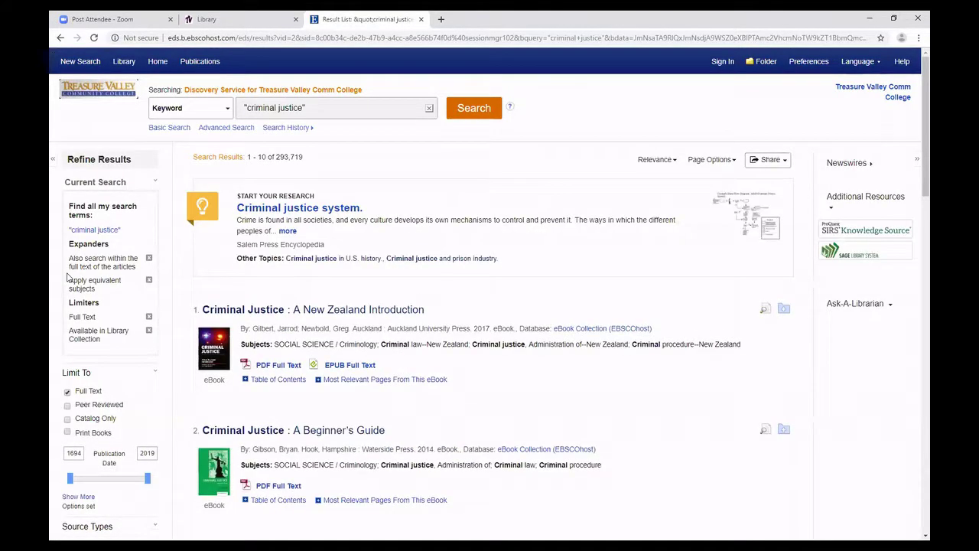
scroll(67, 277, down, 2)
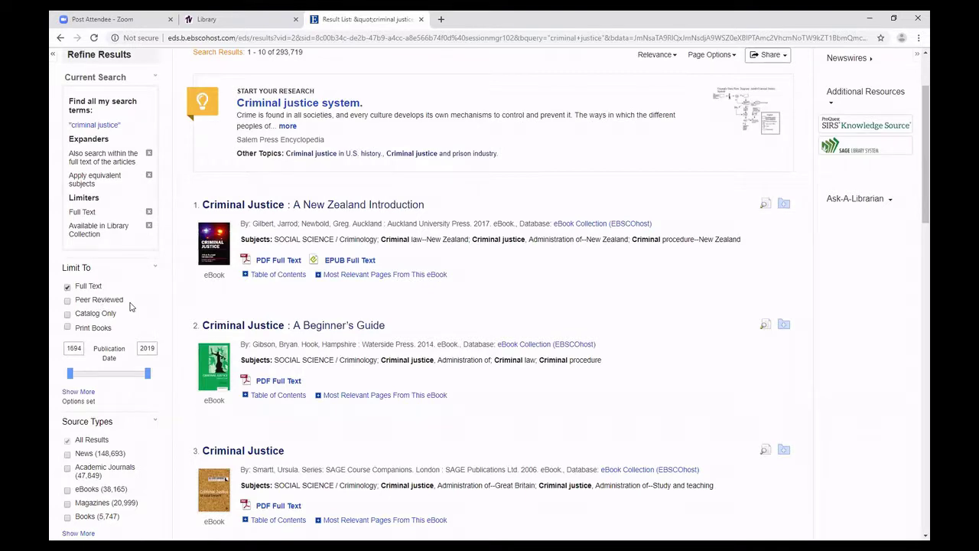
scroll(130, 306, down, 2)
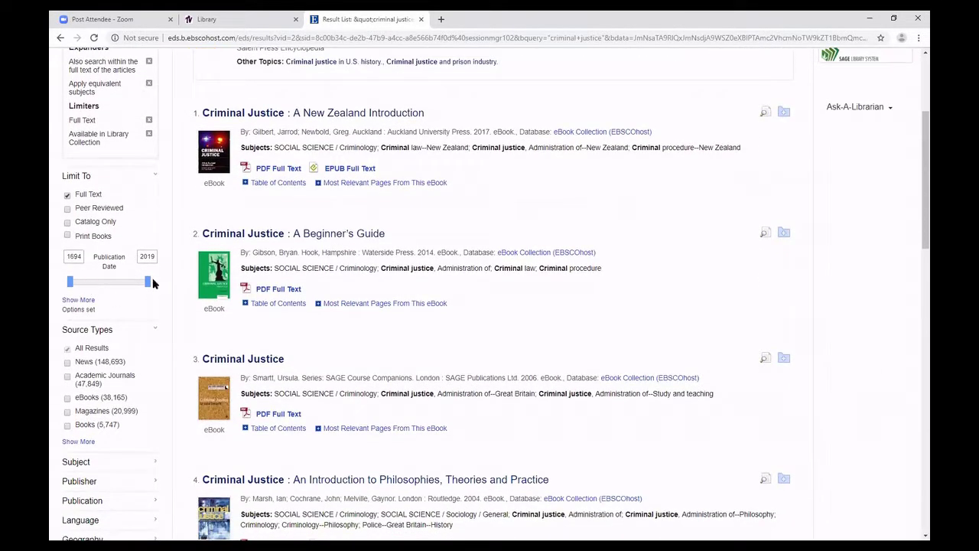
scroll(57, 305, down, 2)
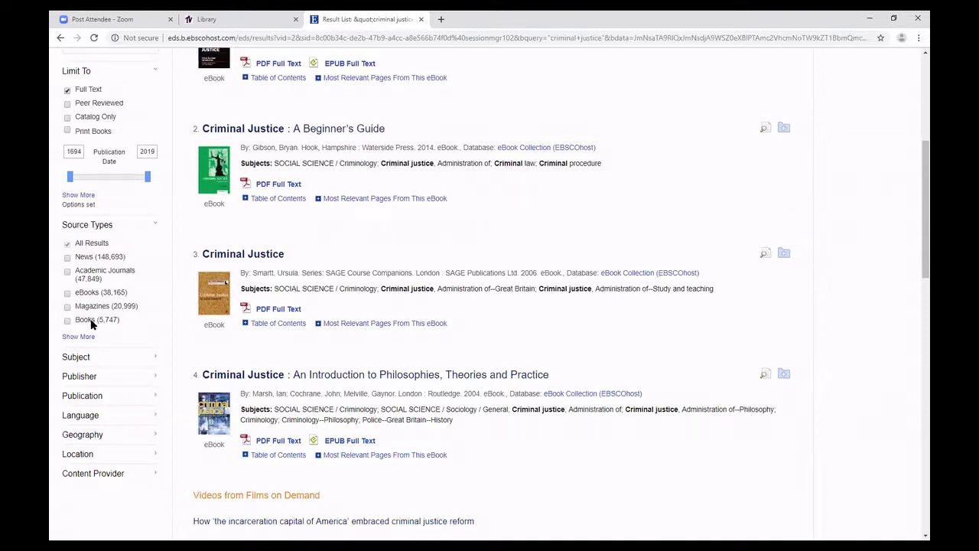
Apply the News source-type filter, narrowing results to 148,693 items.
click(68, 260)
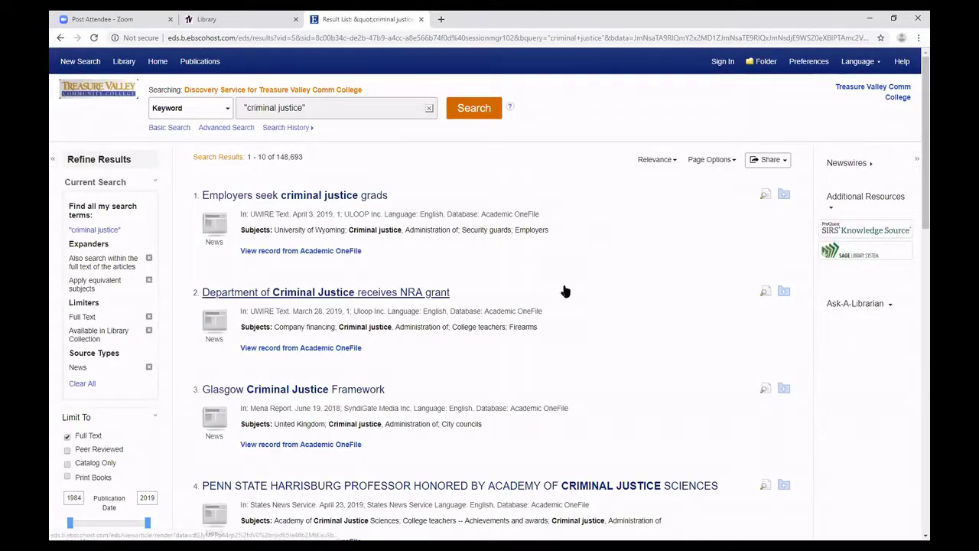
scroll(566, 288, down, 1)
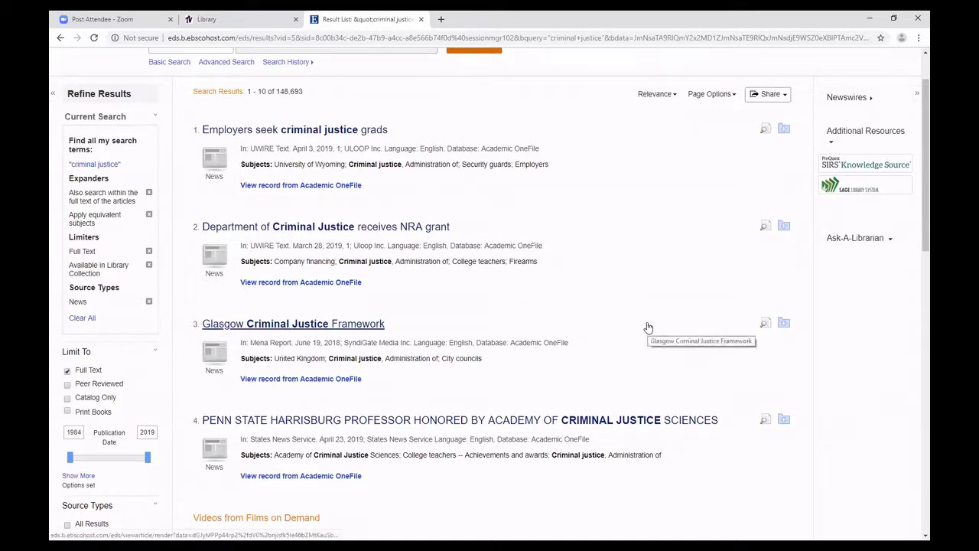
scroll(648, 328, up, 1)
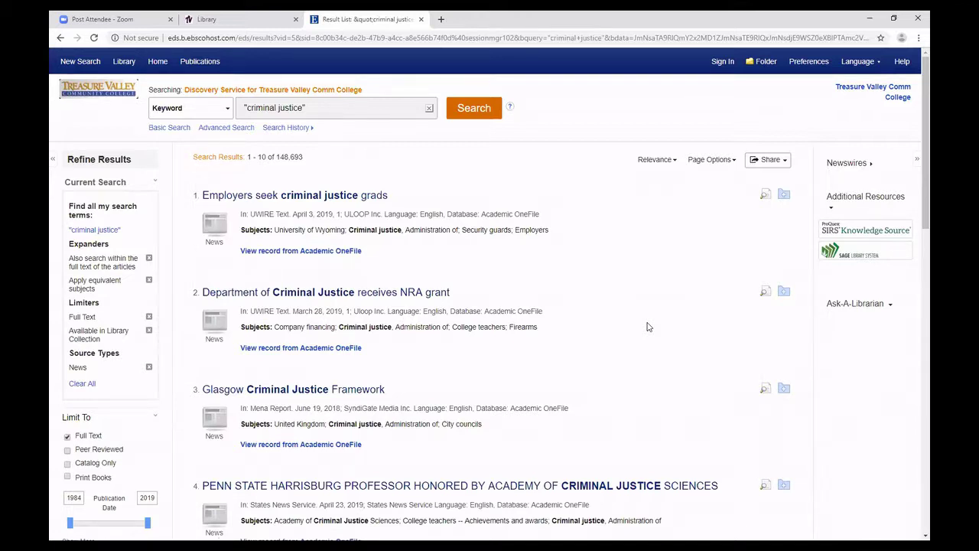
Sign in to the personal EBSCO account with its username and password.
click(721, 64)
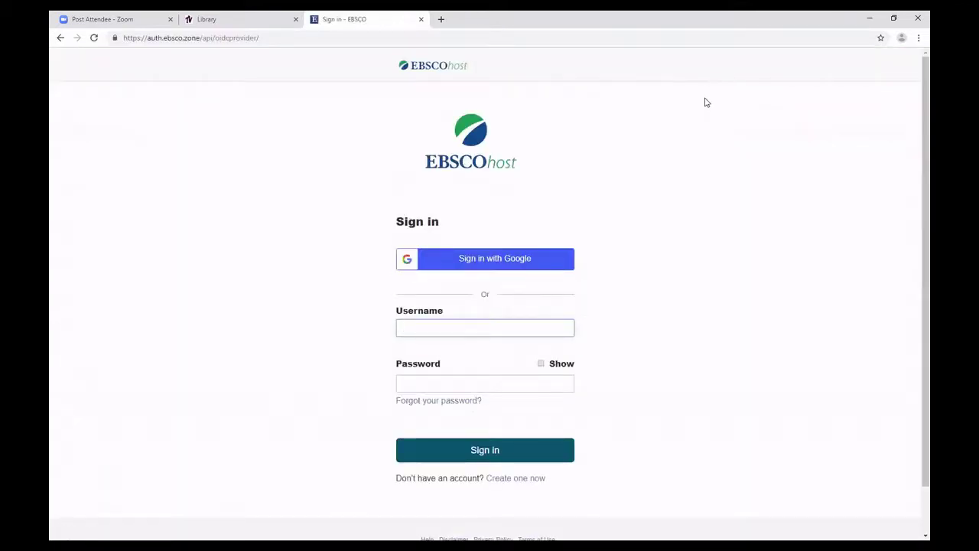
scroll(700, 107, down, 1)
scroll(698, 110, down, 1)
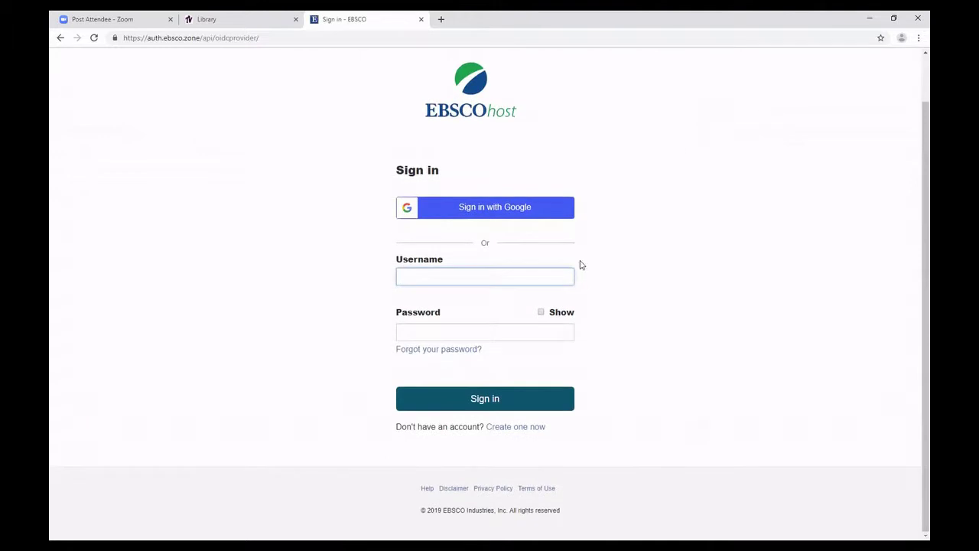
click(525, 433)
scroll(528, 419, down, 2)
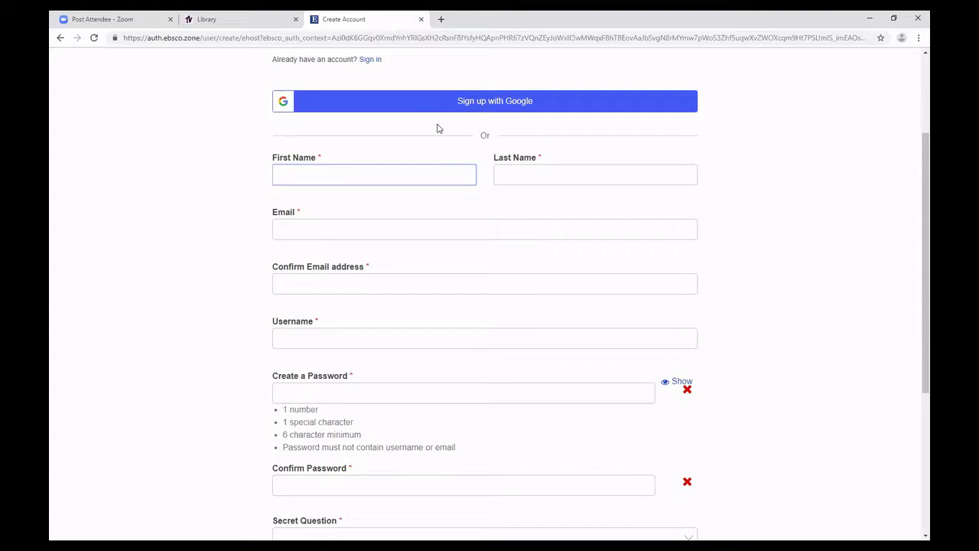
click(59, 38)
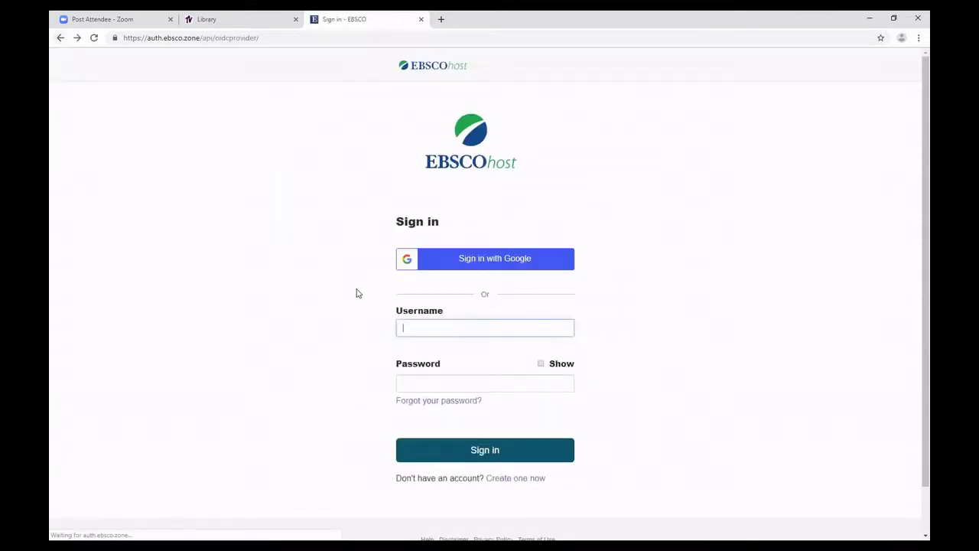
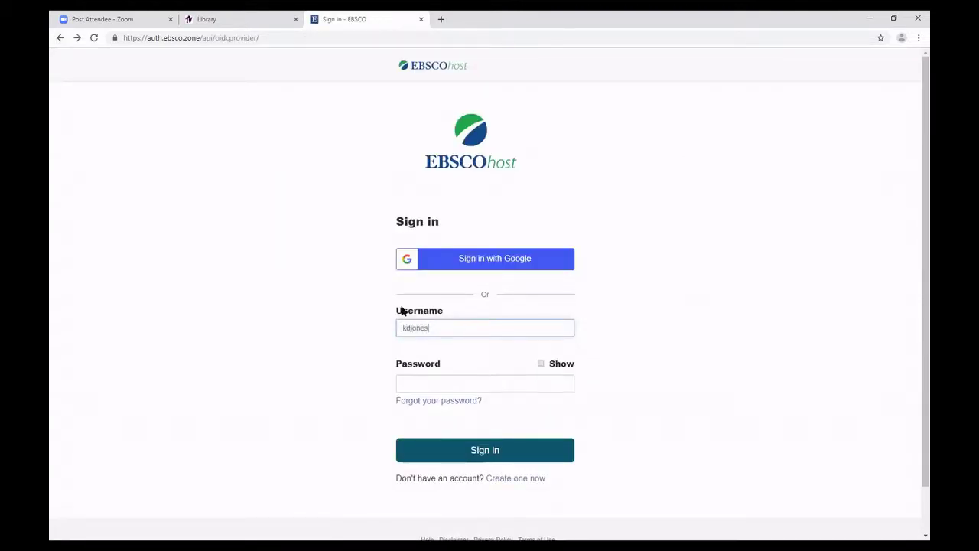
key(Tab)
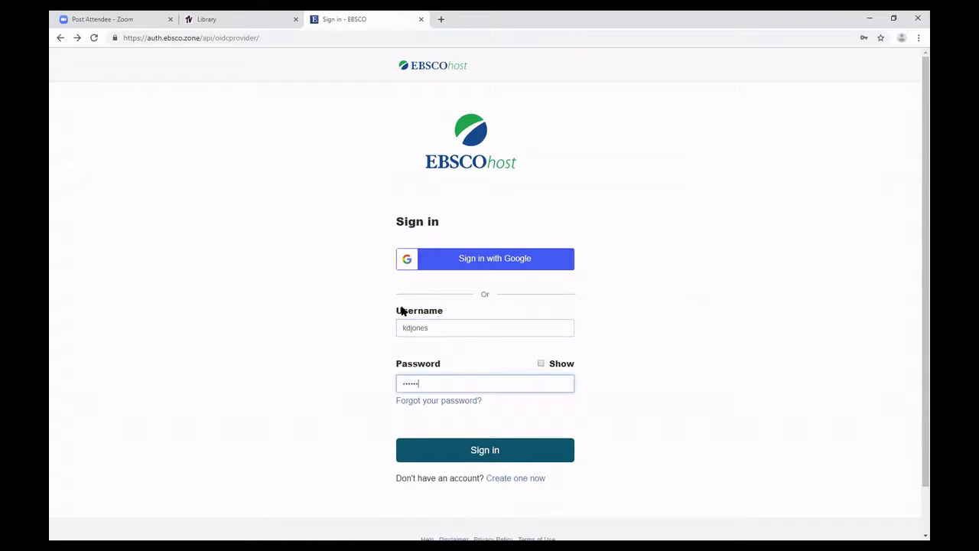
key(Return)
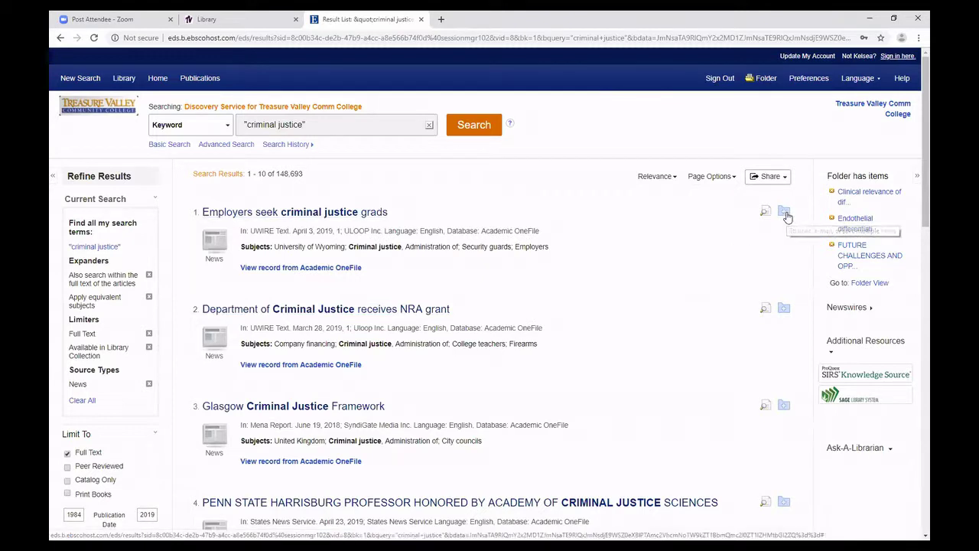
Add the first two news results to My Folder and open the folder.
mouse_move(786, 218)
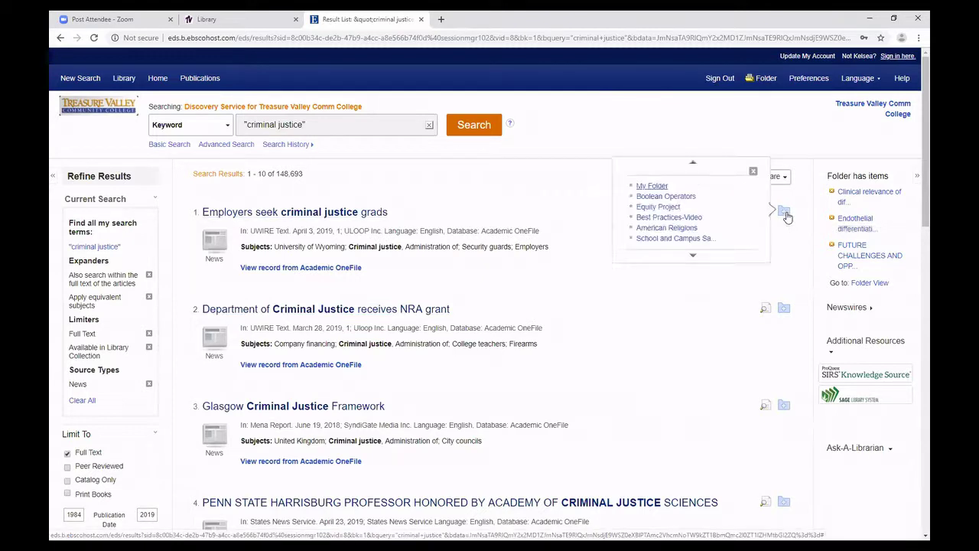
click(652, 186)
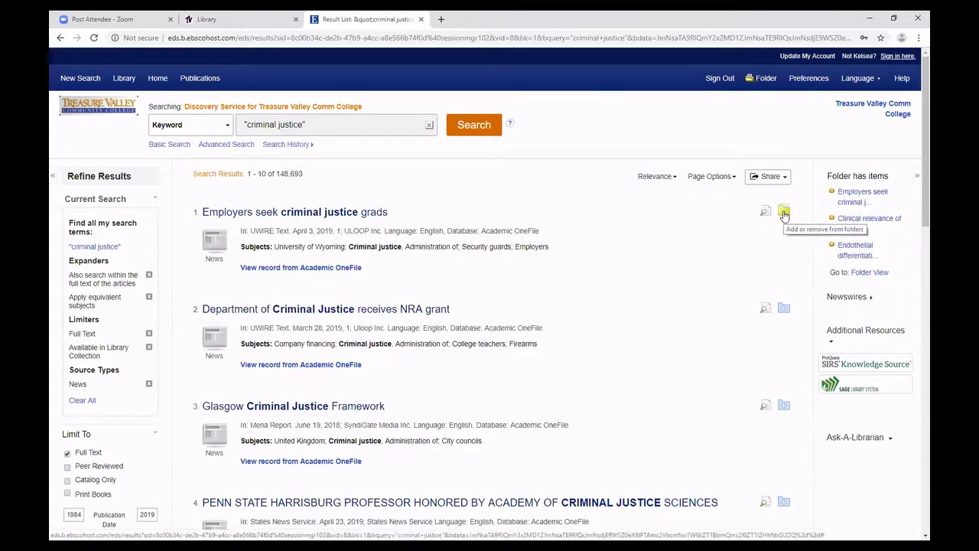
mouse_move(785, 308)
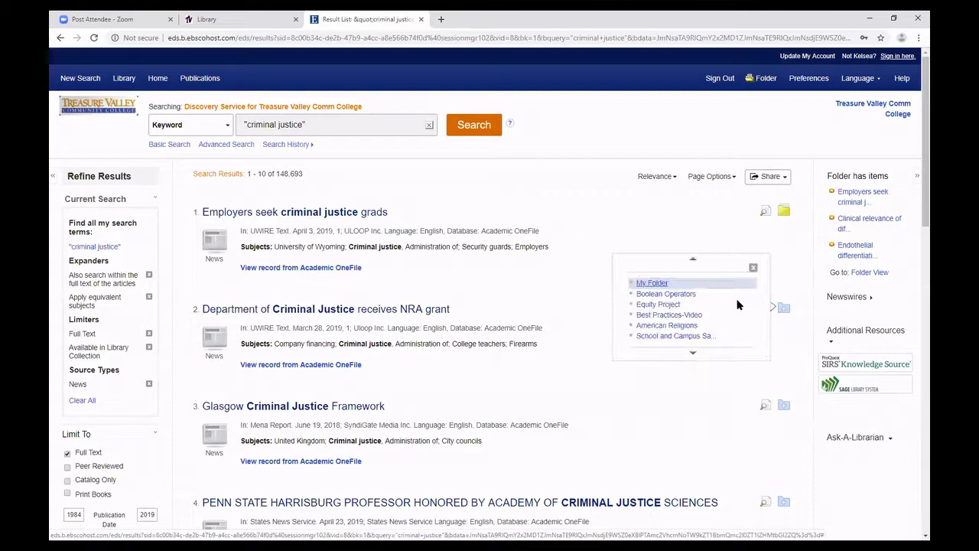
click(651, 283)
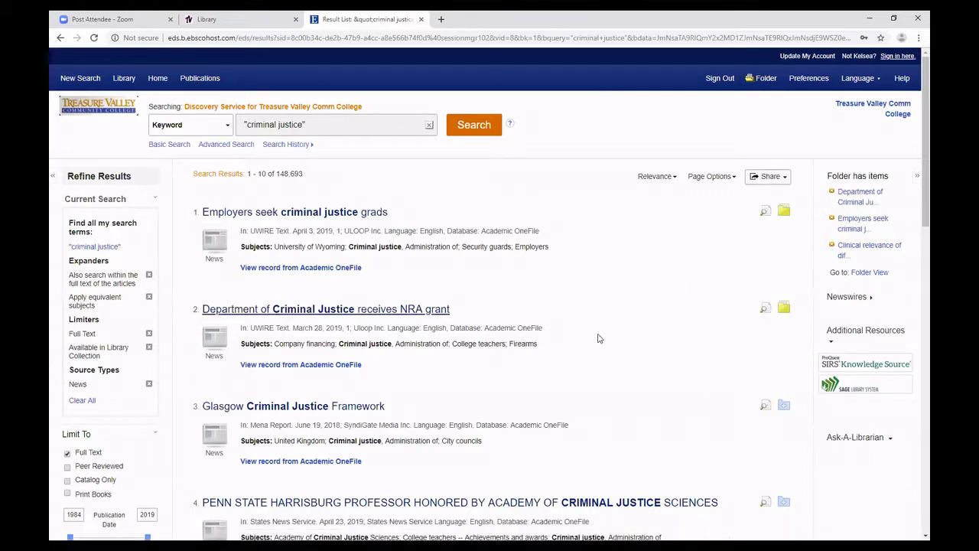
click(762, 79)
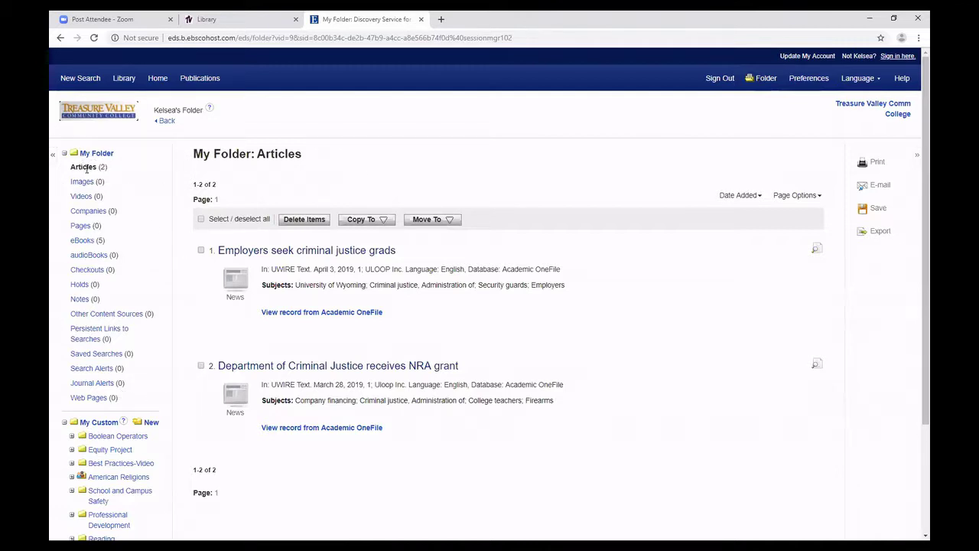
View the five eBooks saved in the folder.
click(90, 241)
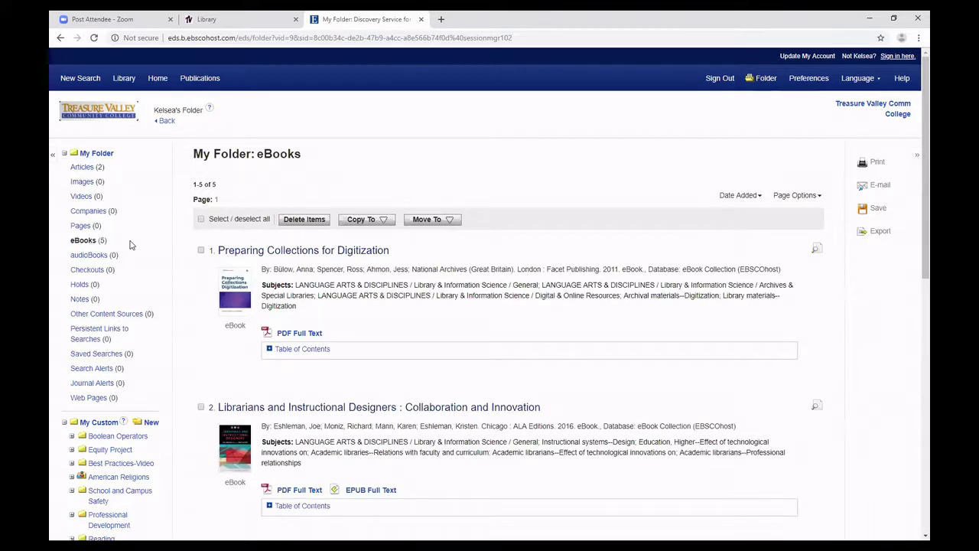
scroll(145, 241, down, 3)
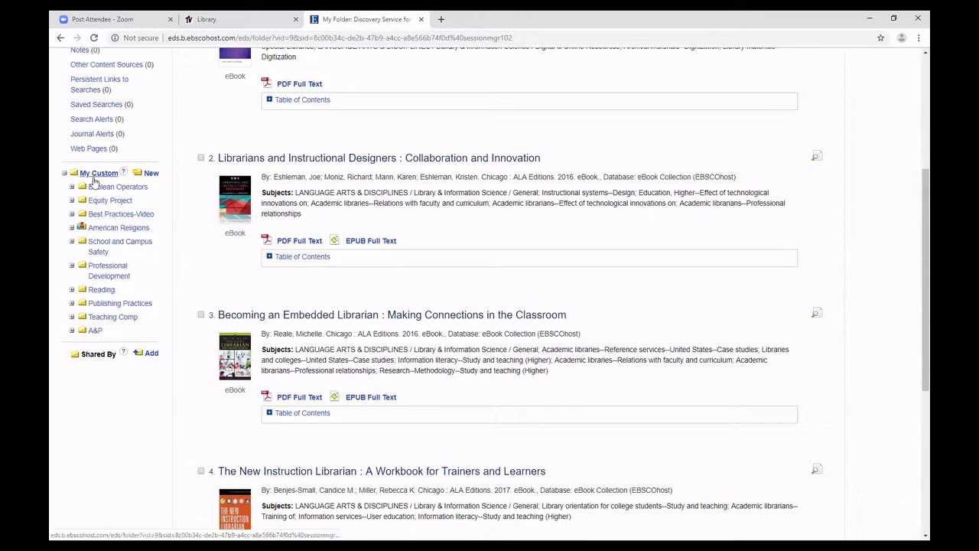
Create a new custom folder named 'My folder'.
click(151, 174)
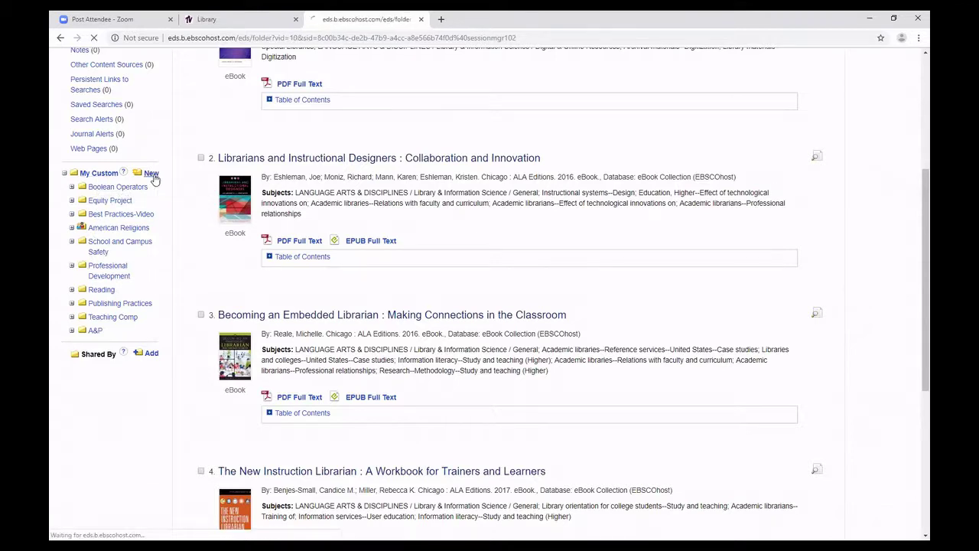
click(321, 170)
text(M)
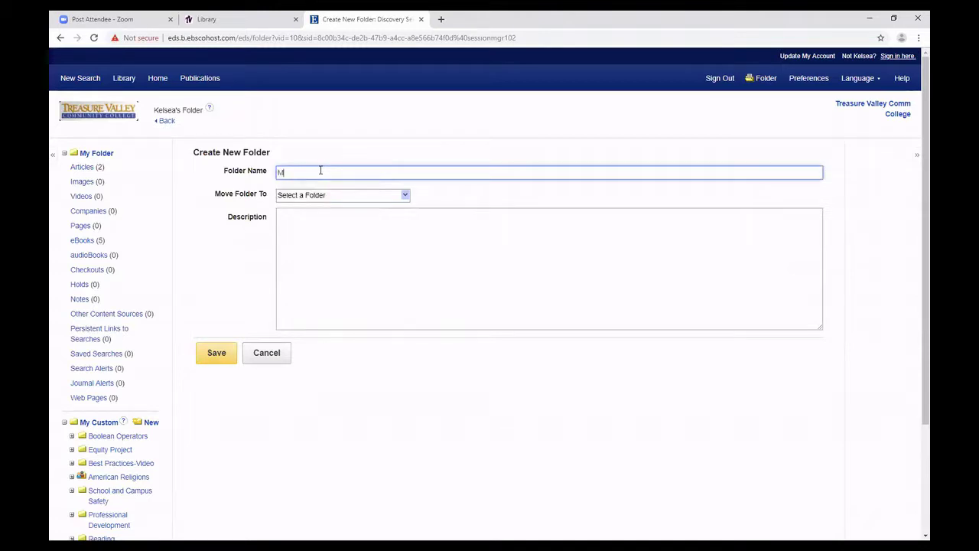
text(y folder)
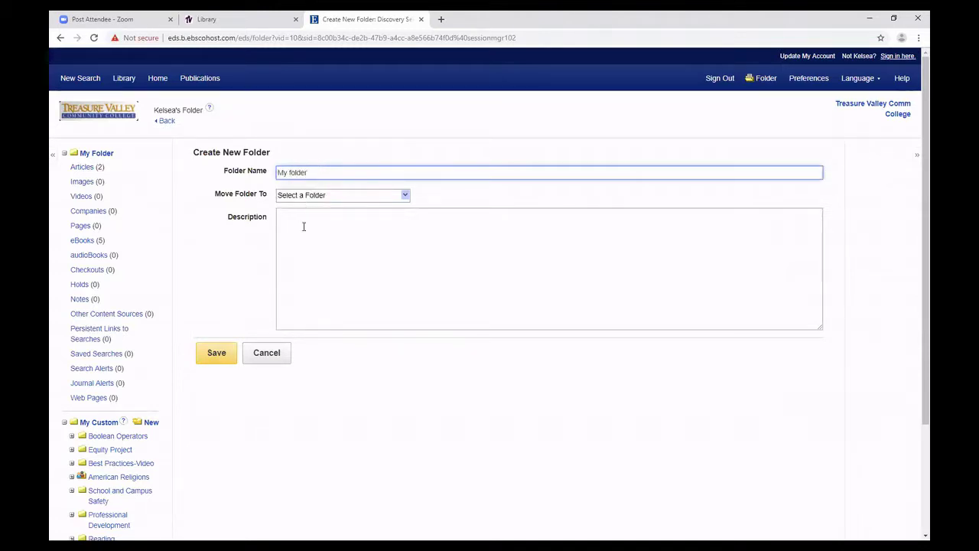
click(218, 355)
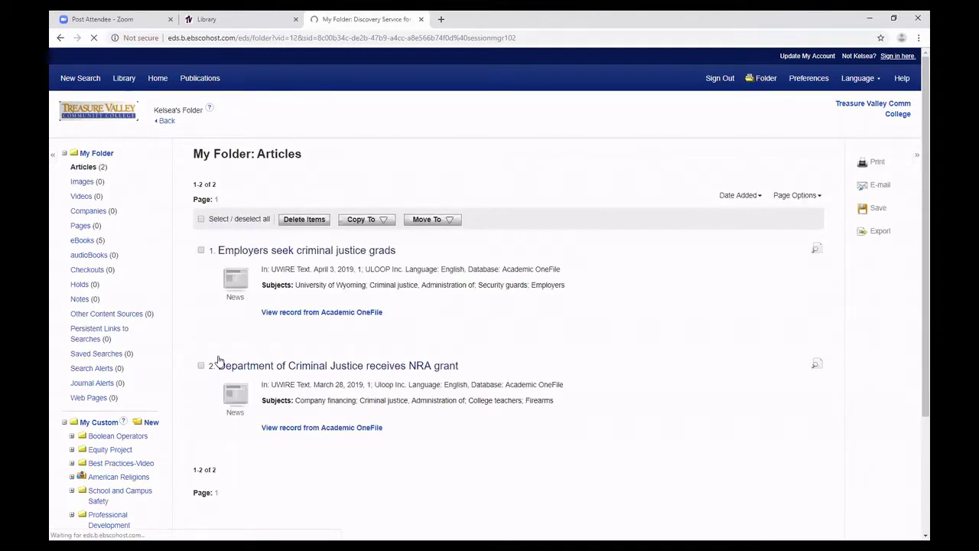
Move both criminal justice news articles into 'My folder'.
scroll(212, 339, down, 2)
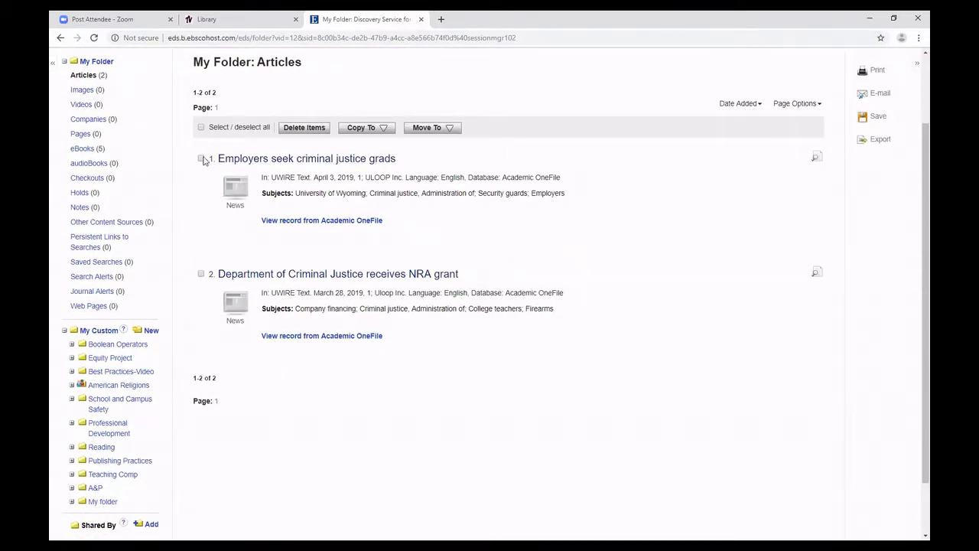
click(201, 159)
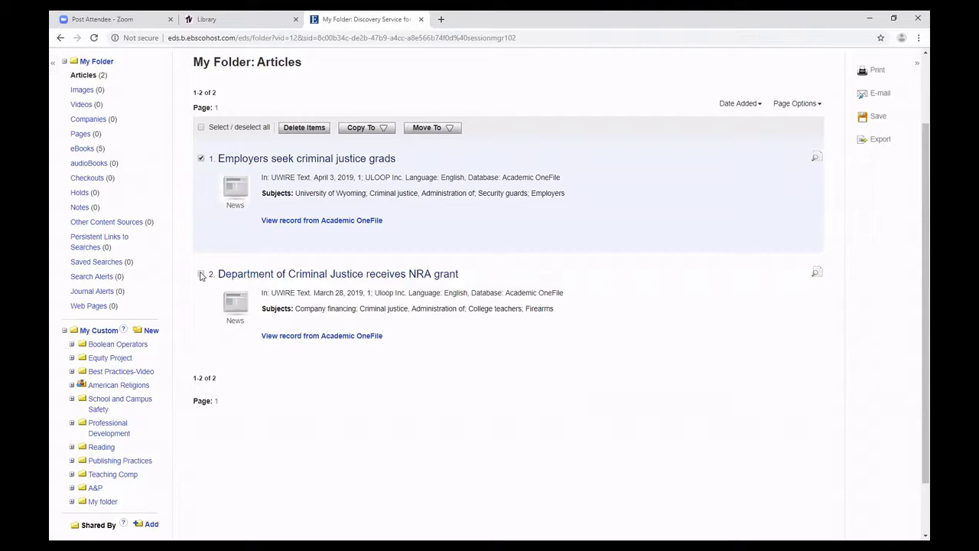
click(201, 275)
click(419, 128)
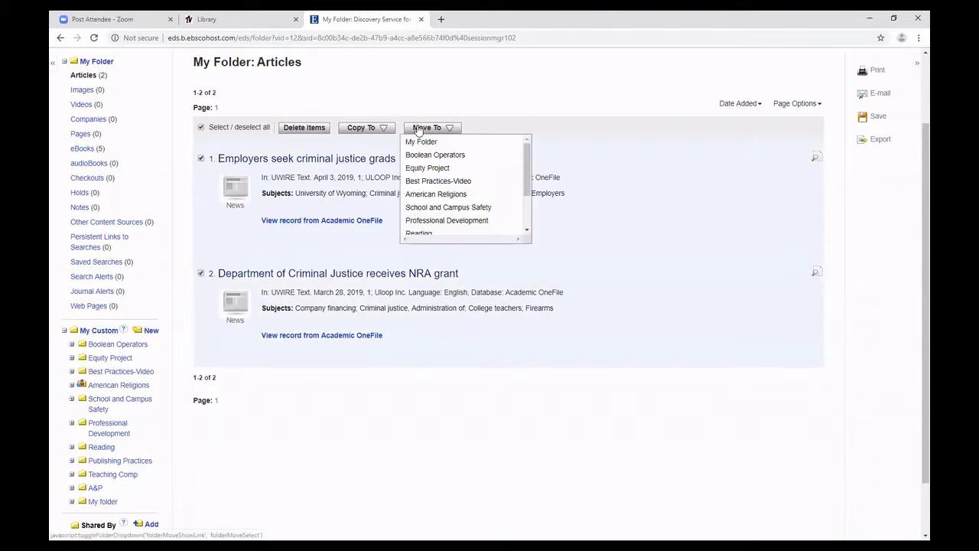
scroll(422, 142, down, 1)
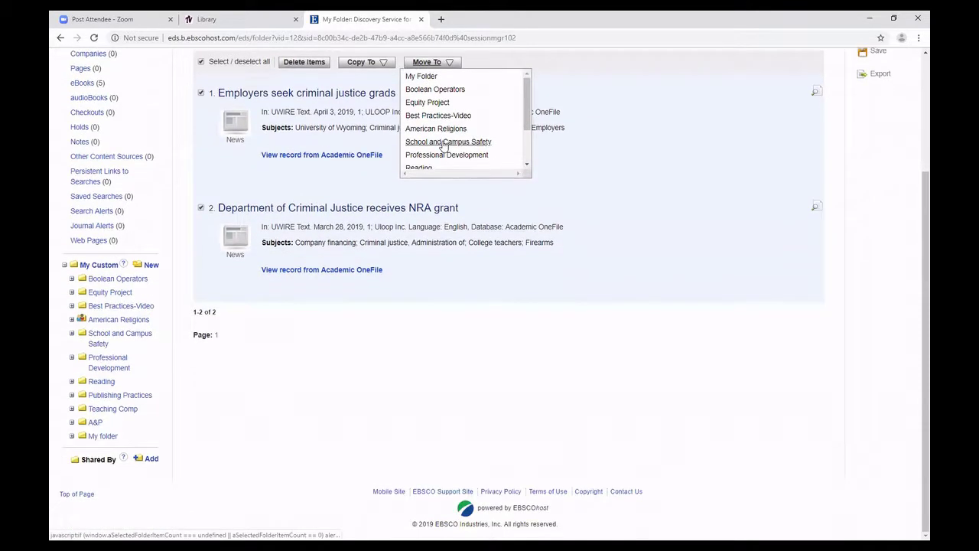
drag(525, 103, 524, 131)
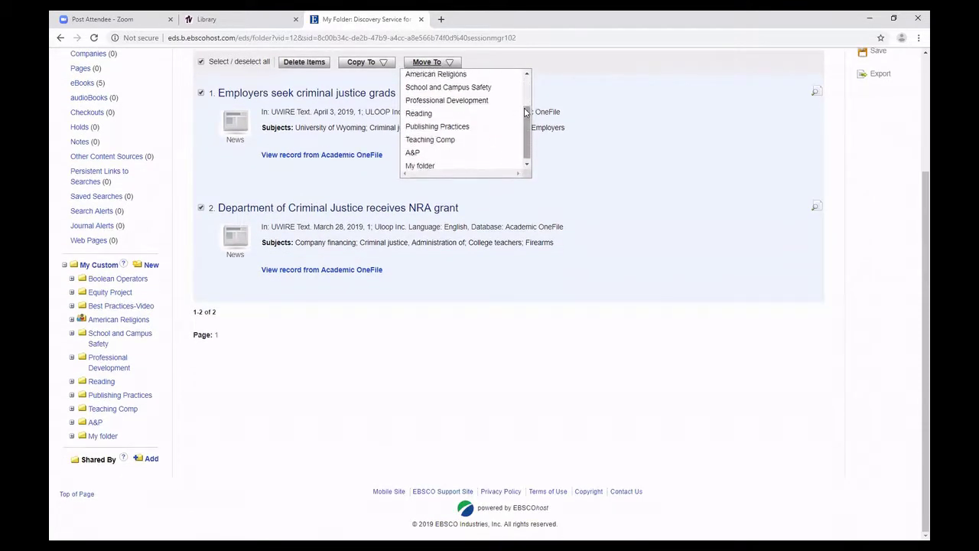
click(412, 163)
Expand 'My folder' to view the articles stored in it.
scroll(409, 166, down, 3)
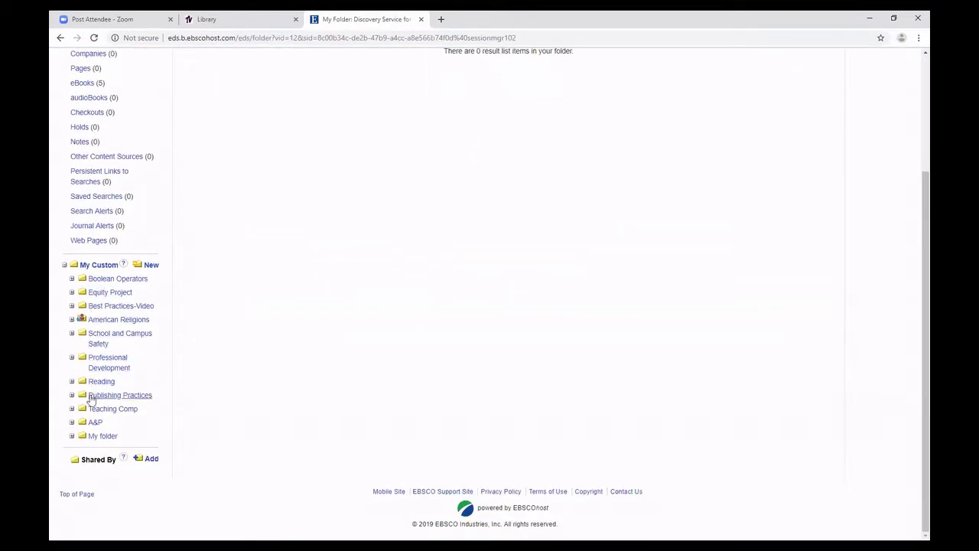
click(90, 435)
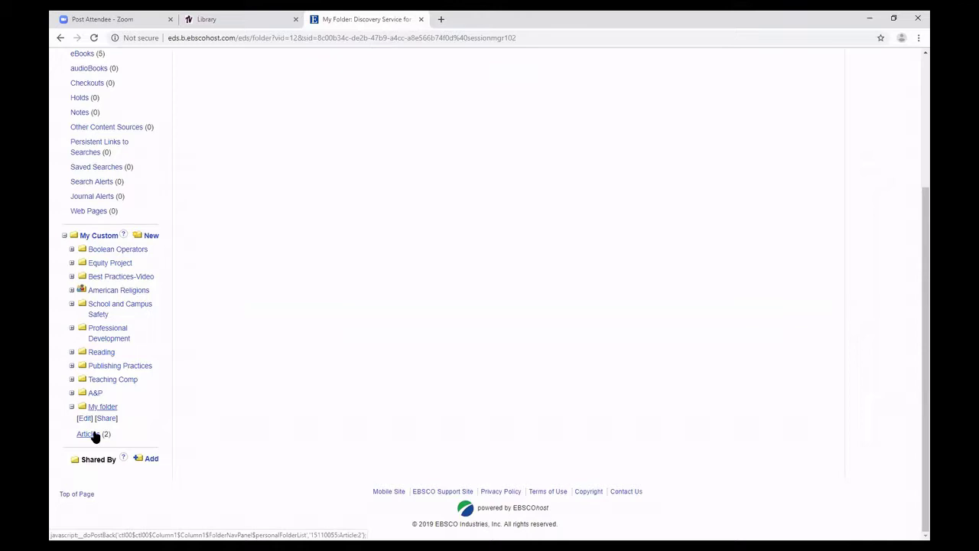
click(90, 434)
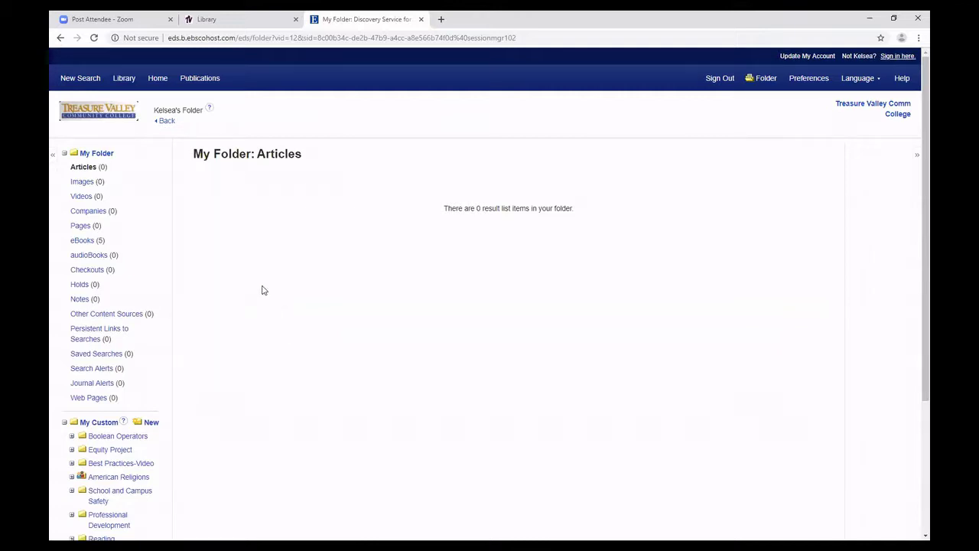
Go back from the folder to the 148,693 'criminal justice' News results and scroll through them.
click(163, 124)
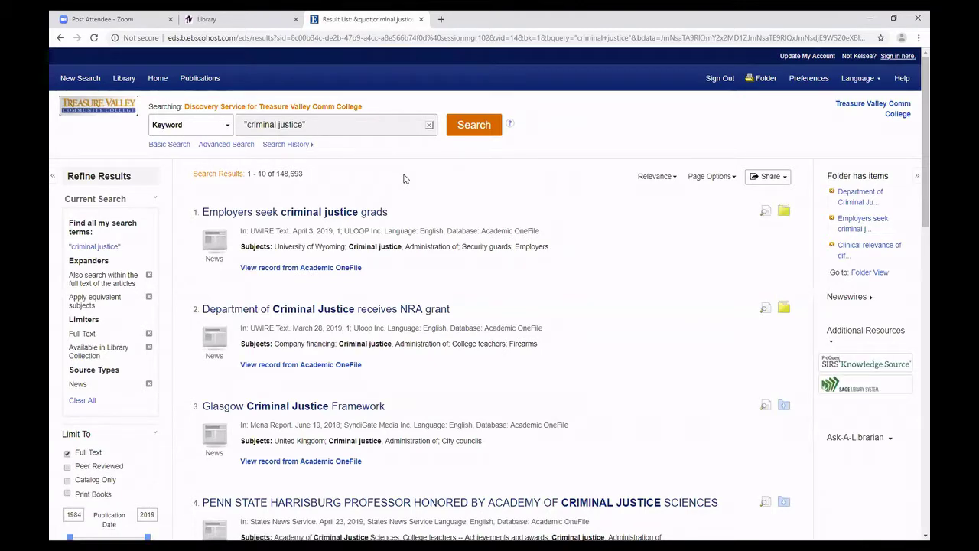
scroll(400, 133, down, 5)
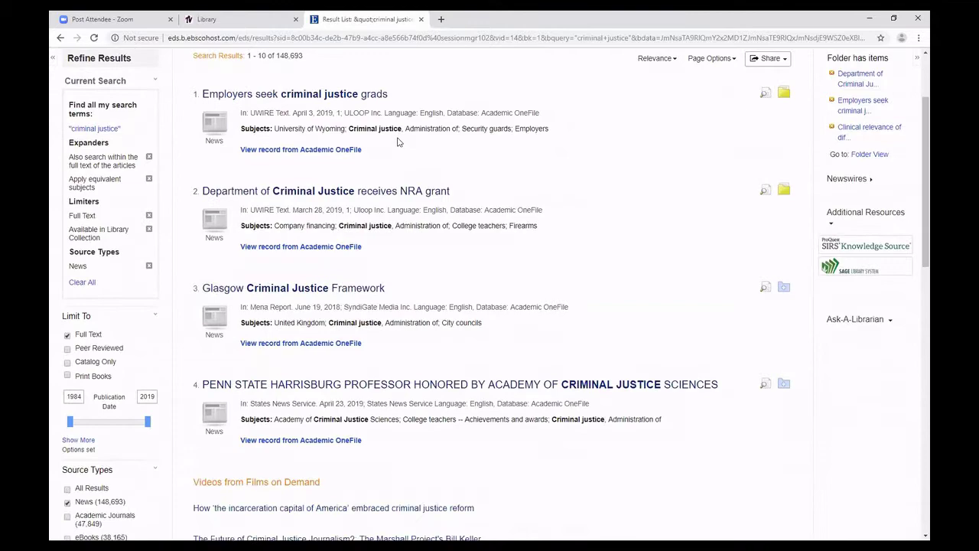
scroll(491, 186, down, 3)
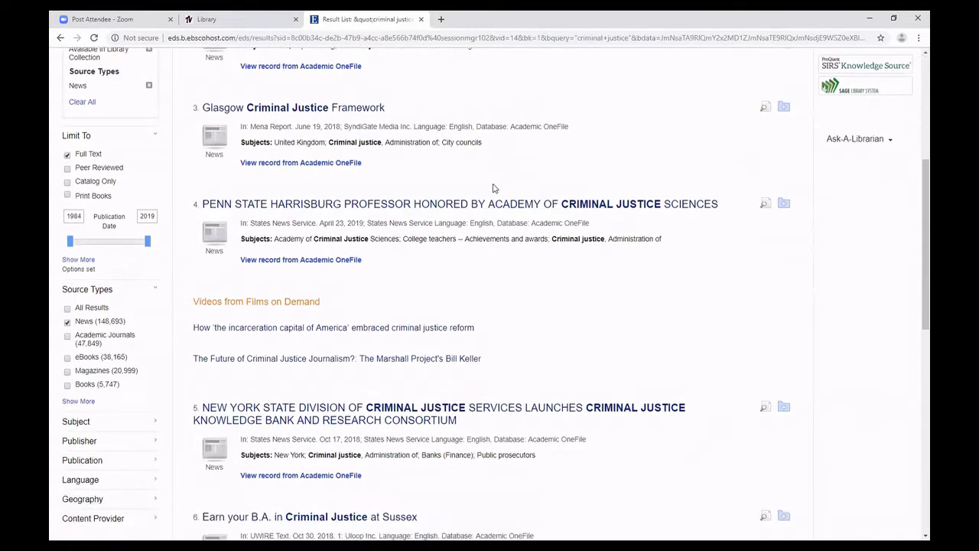
scroll(494, 189, up, 1)
scroll(645, 221, down, 3)
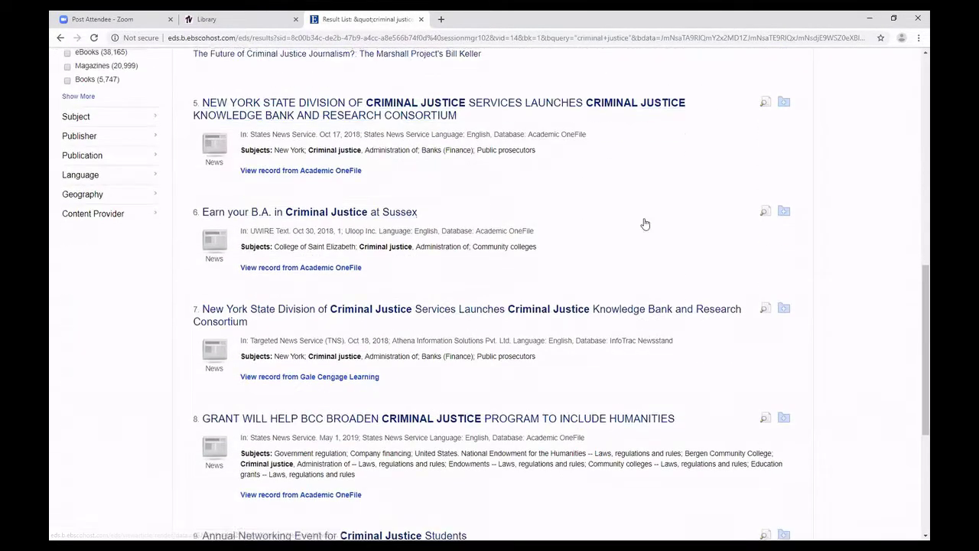
scroll(540, 280, up, 6)
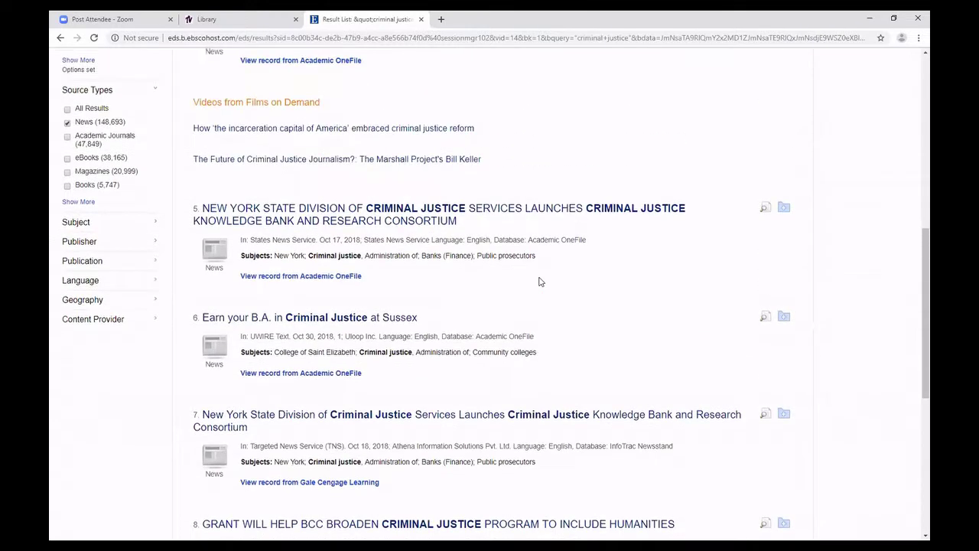
scroll(540, 281, up, 3)
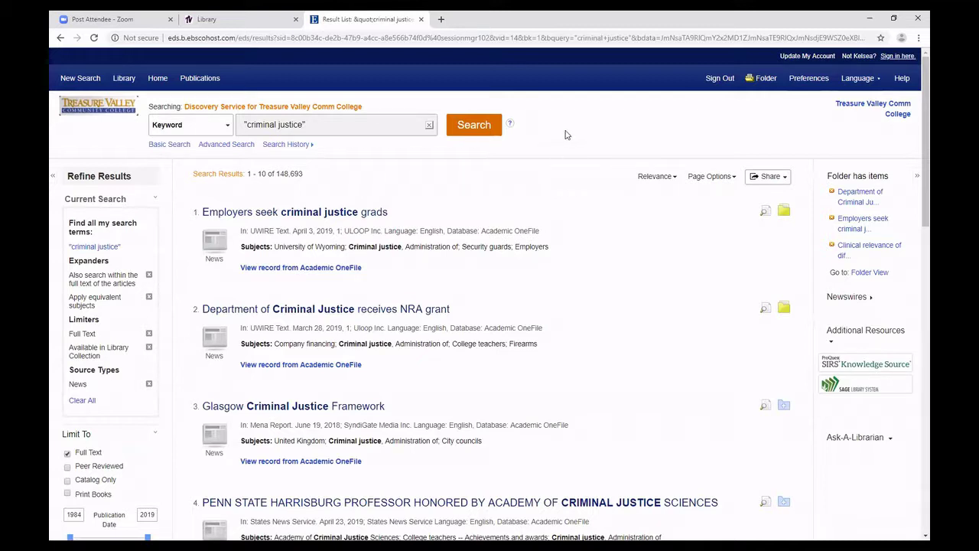
Sign out of the personal account to reach the Treasure Valley Basic Search page.
click(717, 79)
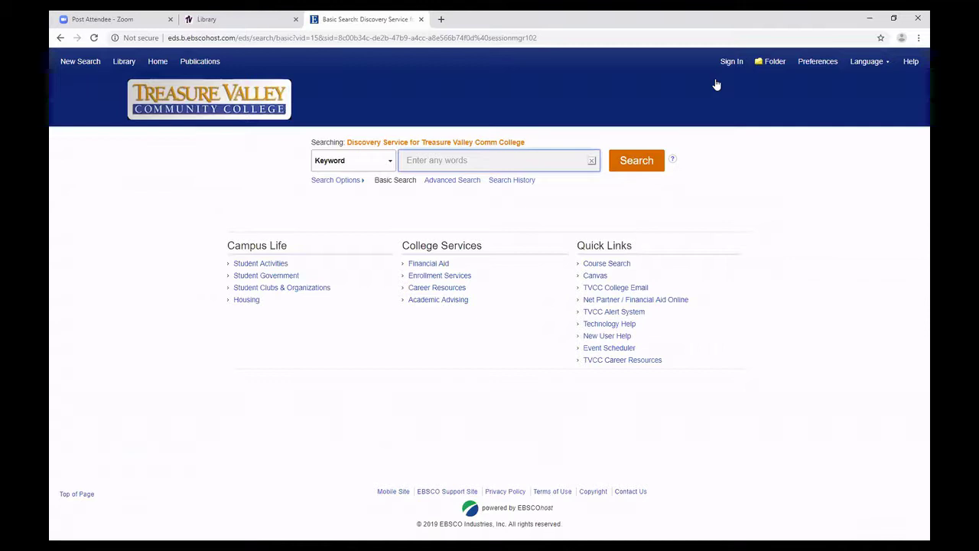